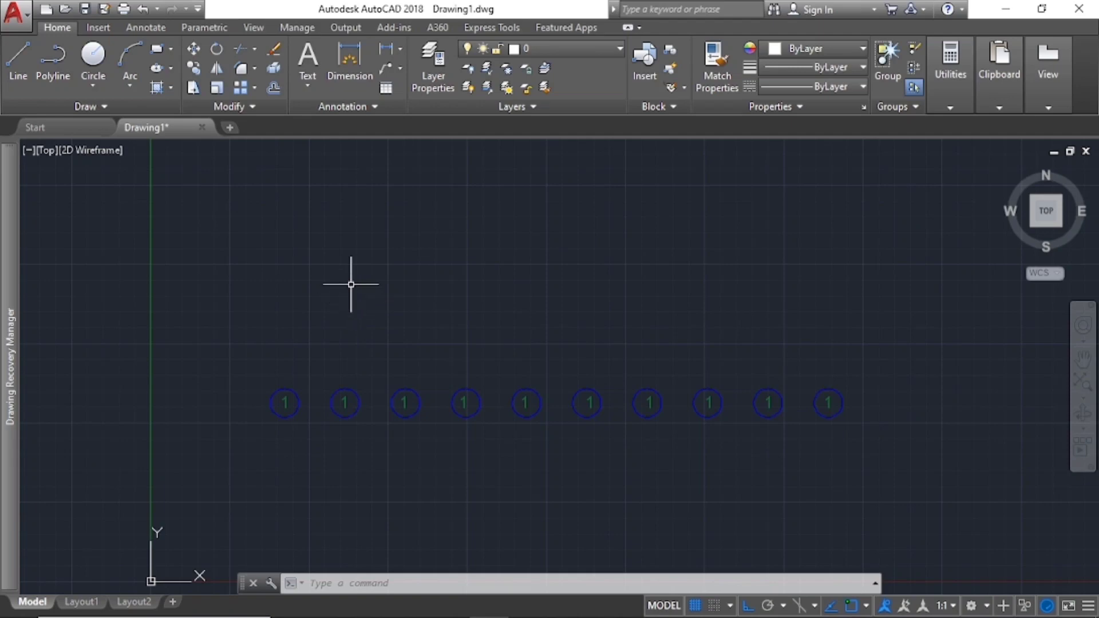
Examine the row of circles and the numbers placed inside them
{"action": "left_click", "coordinate": [405, 401]}
{"action": "middle_click_drag", "start_coordinate": [292, 407], "coordinate": [250, 370]}
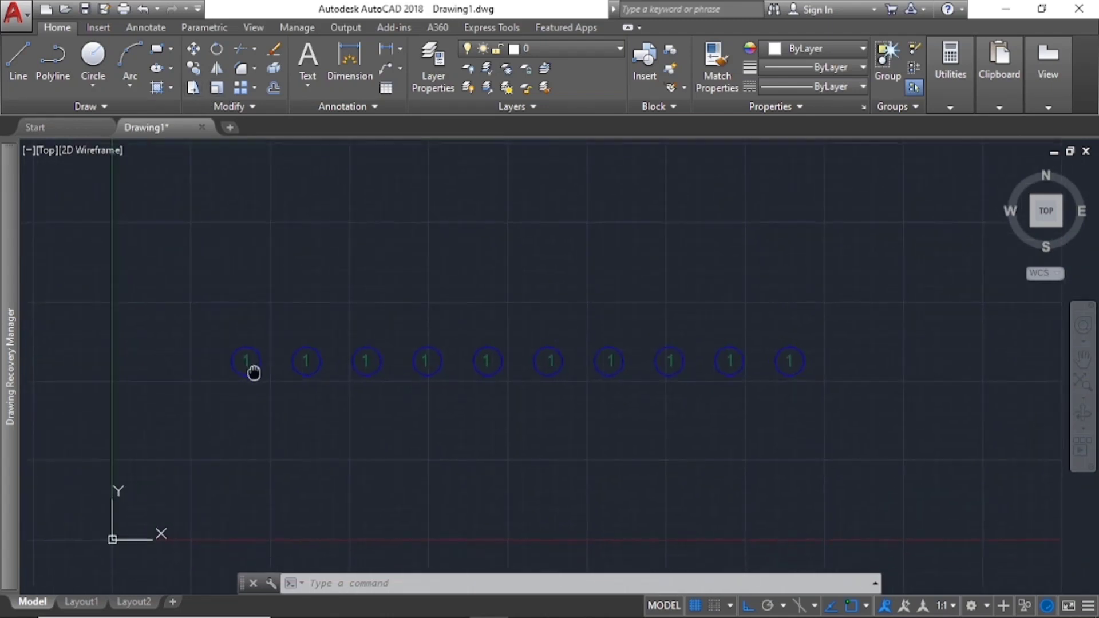
{"action": "scroll", "coordinate": [245, 356], "scroll_direction": "up", "scroll_amount": 3}
{"action": "scroll", "coordinate": [246, 355], "scroll_direction": "up", "scroll_amount": 4}
{"action": "middle_click_drag", "start_coordinate": [316, 366], "coordinate": [224, 360]}
{"action": "scroll", "coordinate": [223, 357], "scroll_direction": "down", "scroll_amount": 3}
{"action": "middle_click_drag", "start_coordinate": [537, 350], "coordinate": [426, 342]}
{"action": "scroll", "coordinate": [428, 340], "scroll_direction": "down", "scroll_amount": 2}
{"action": "scroll", "coordinate": [216, 351], "scroll_direction": "up", "scroll_amount": 2}
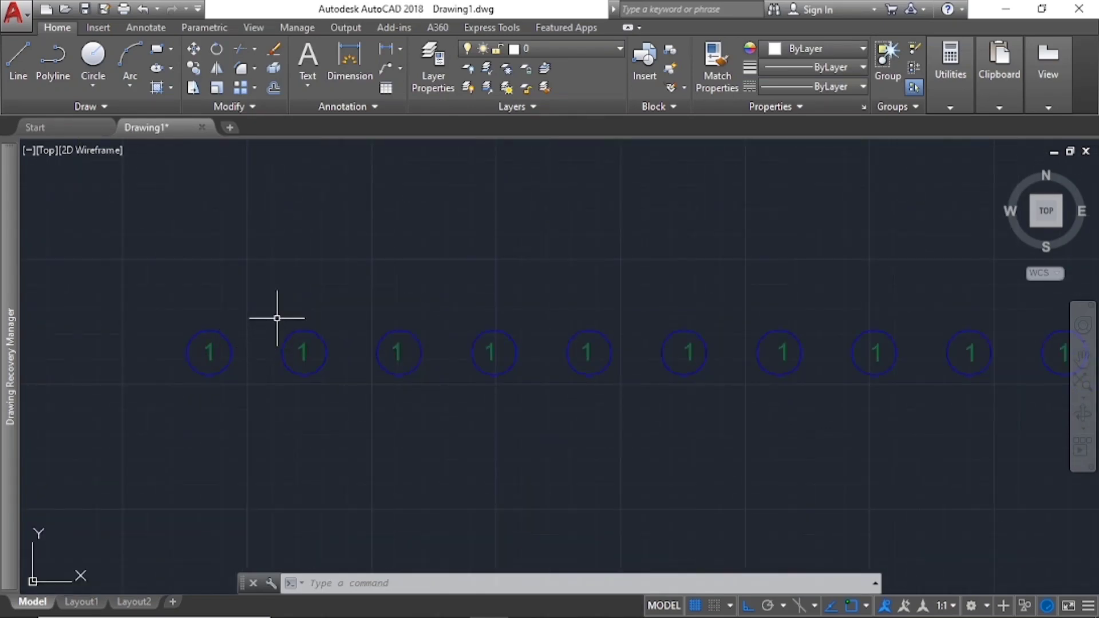
{"action": "scroll", "coordinate": [393, 361], "scroll_direction": "down", "scroll_amount": 2}
{"action": "scroll", "coordinate": [403, 365], "scroll_direction": "up", "scroll_amount": 2}
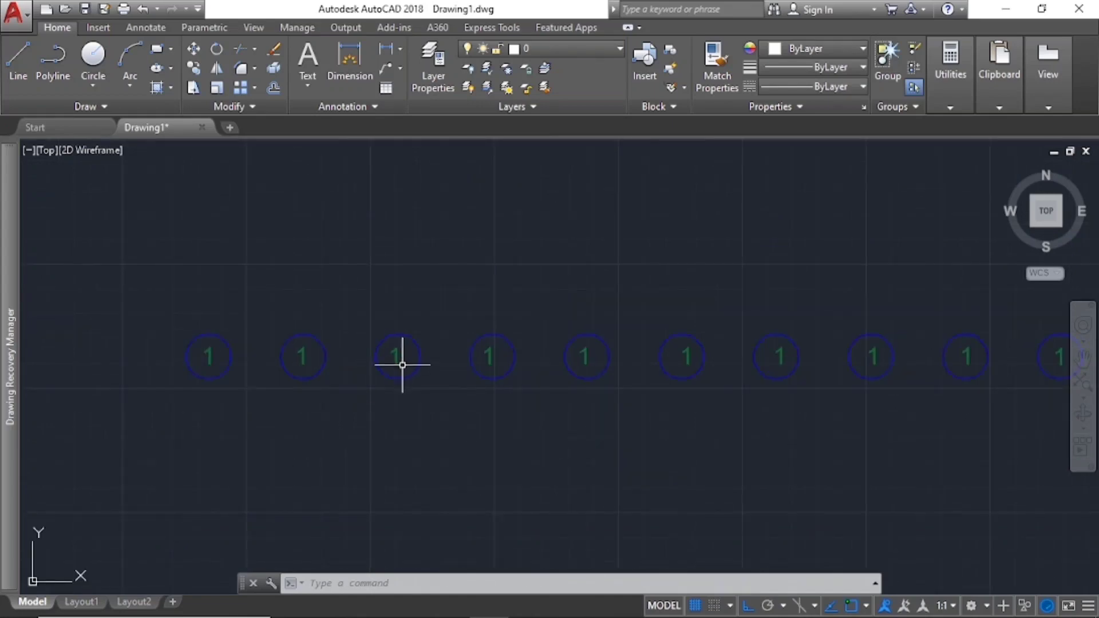
{"action": "middle_click_drag", "start_coordinate": [403, 365], "coordinate": [319, 368]}
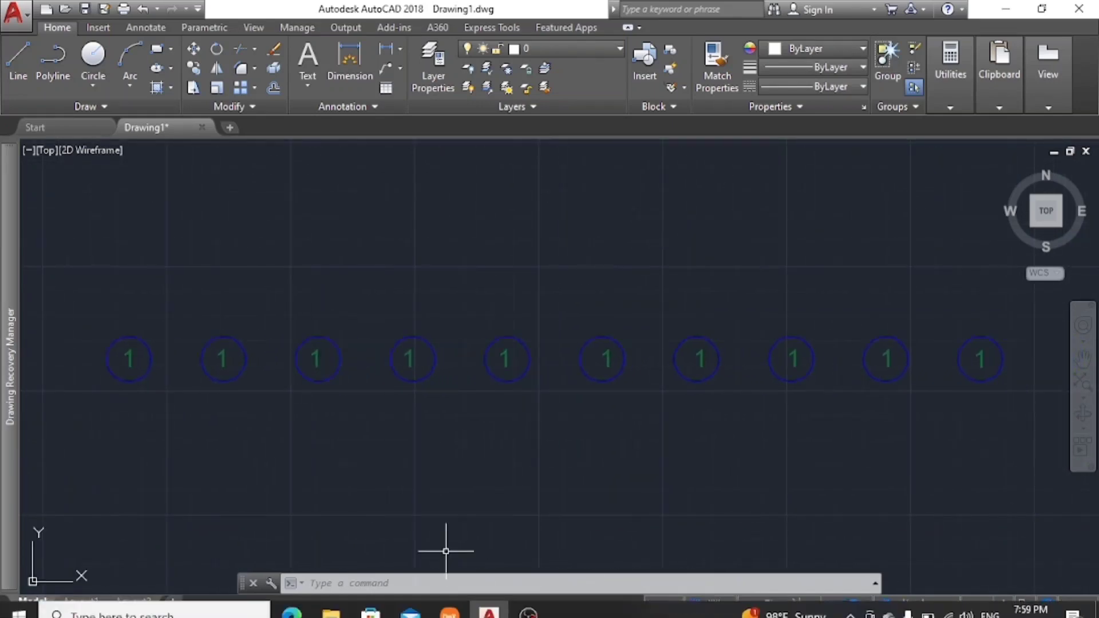
{"action": "middle_click_drag", "start_coordinate": [307, 422], "coordinate": [371, 420]}
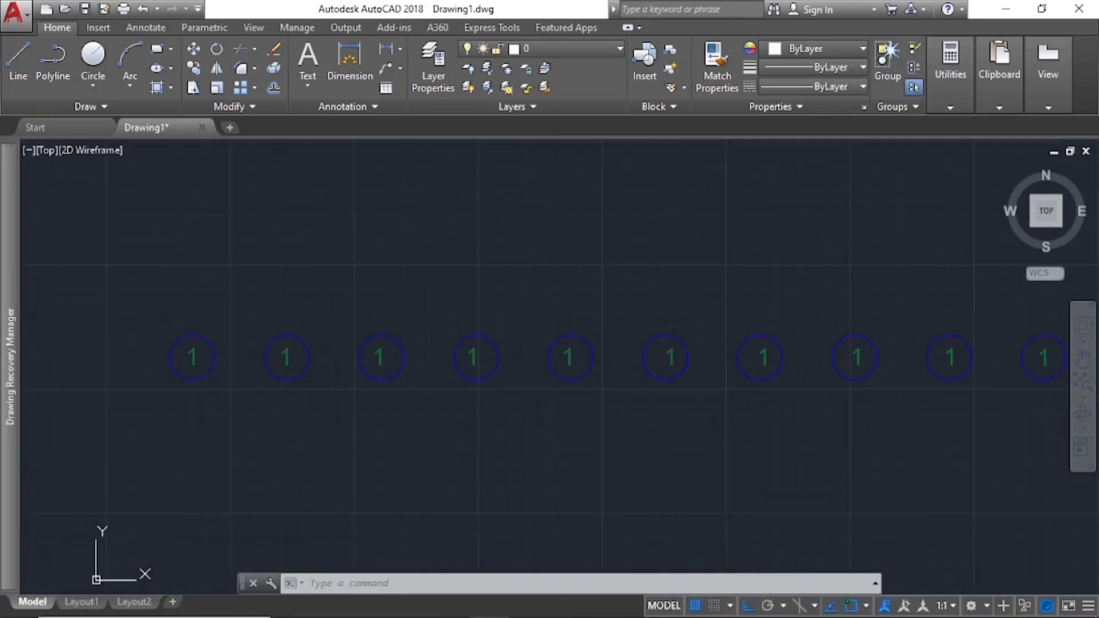
{"action": "scroll", "coordinate": [483, 405], "scroll_direction": "down", "scroll_amount": 2}
{"action": "scroll", "coordinate": [238, 375], "scroll_direction": "up", "scroll_amount": 2}
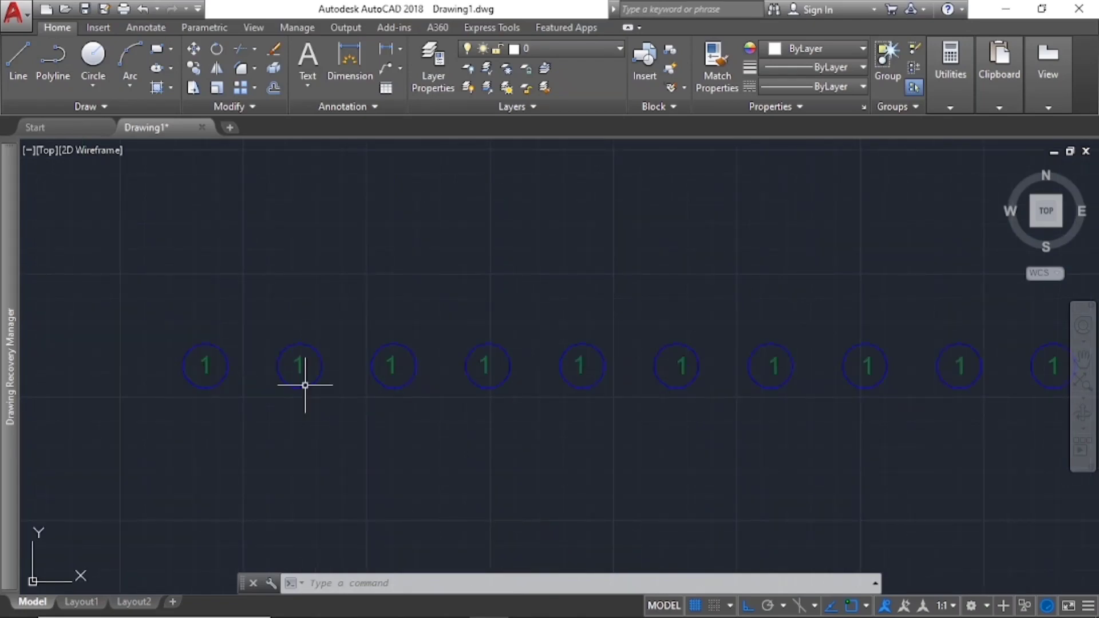
{"action": "middle_click_drag", "start_coordinate": [593, 379], "coordinate": [500, 381]}
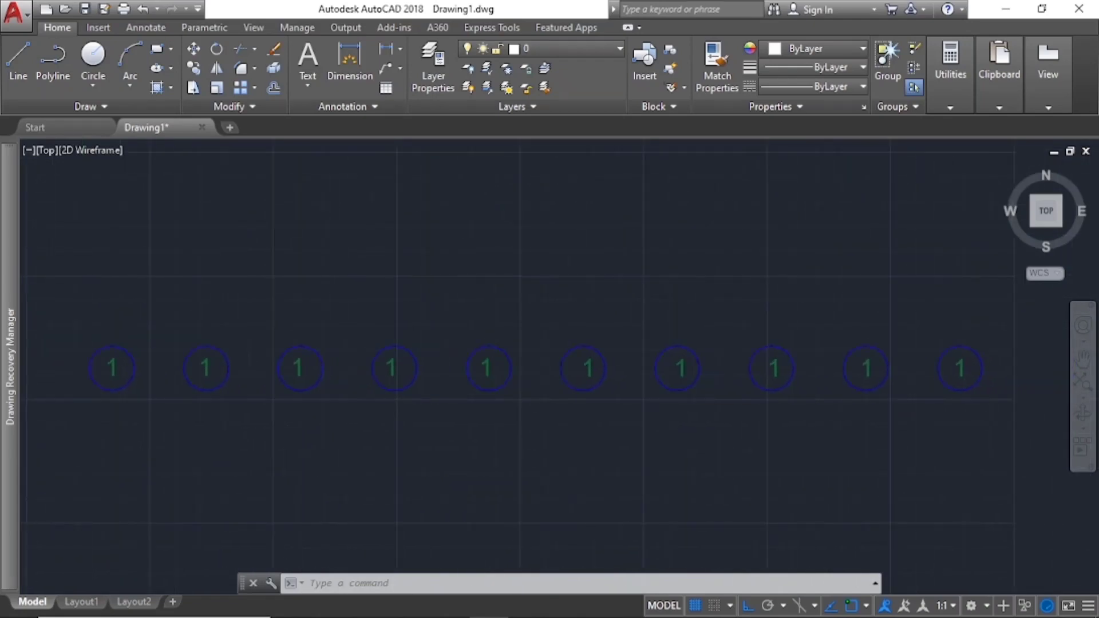
{"action": "scroll", "coordinate": [368, 380], "scroll_direction": "down", "scroll_amount": 3}
{"action": "scroll", "coordinate": [302, 380], "scroll_direction": "up", "scroll_amount": 3}
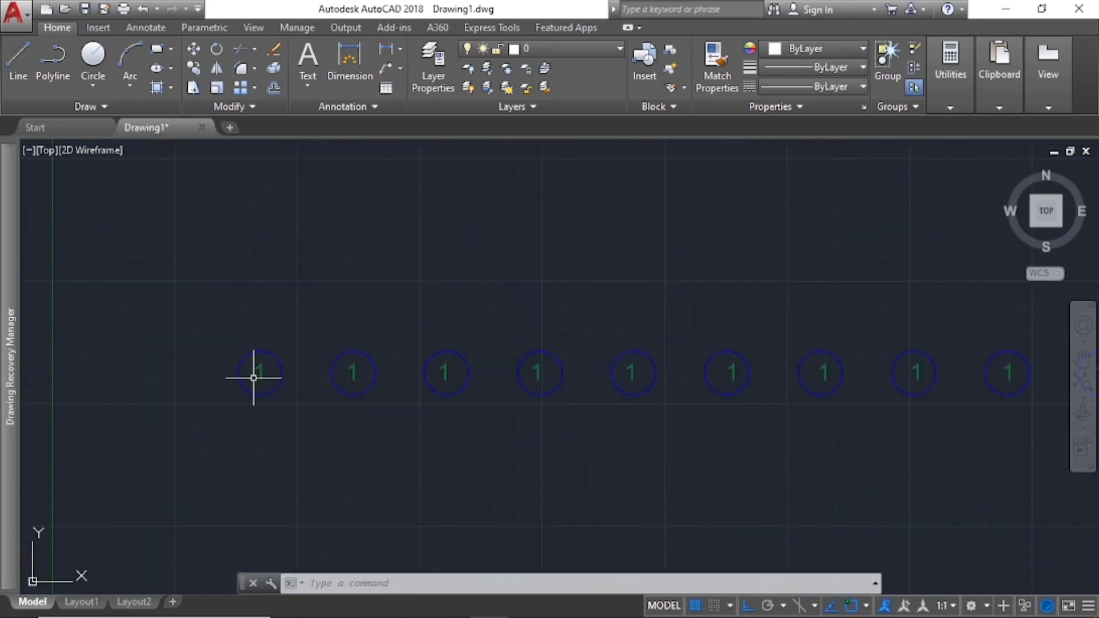
{"action": "scroll", "coordinate": [254, 377], "scroll_direction": "up", "scroll_amount": 2}
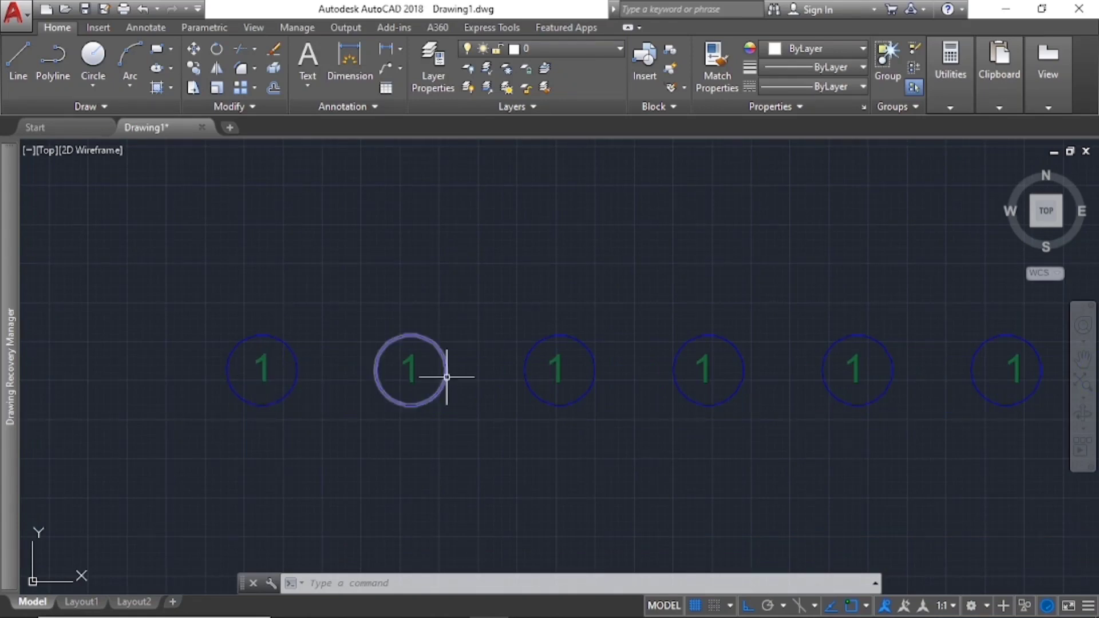
{"action": "middle_click_drag", "start_coordinate": [449, 379], "coordinate": [348, 382]}
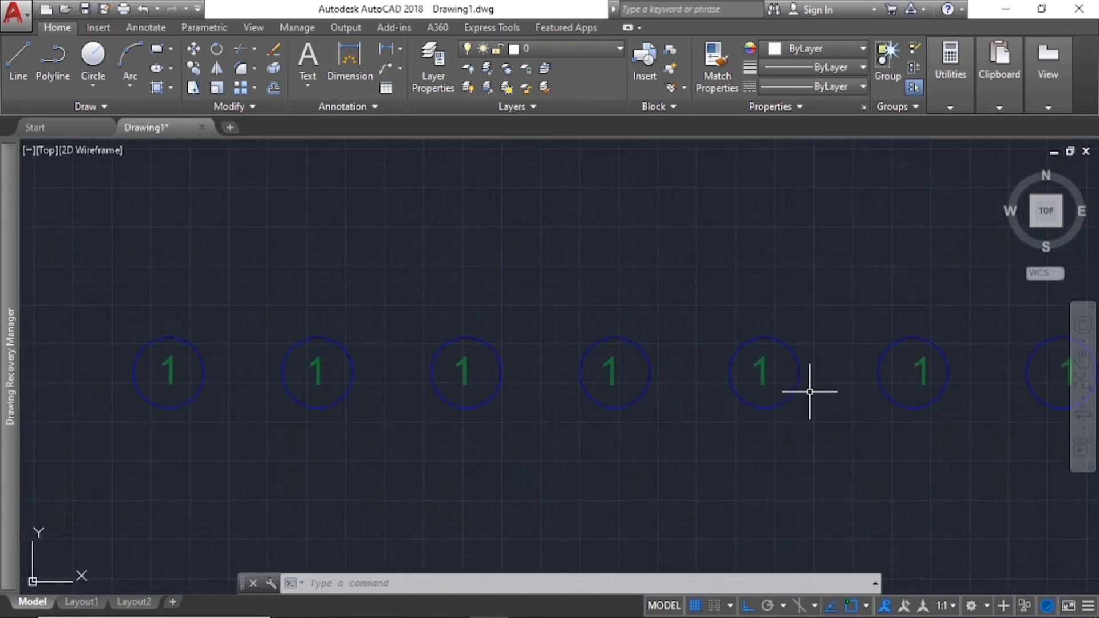
{"action": "scroll", "coordinate": [704, 385], "scroll_direction": "down", "scroll_amount": 4}
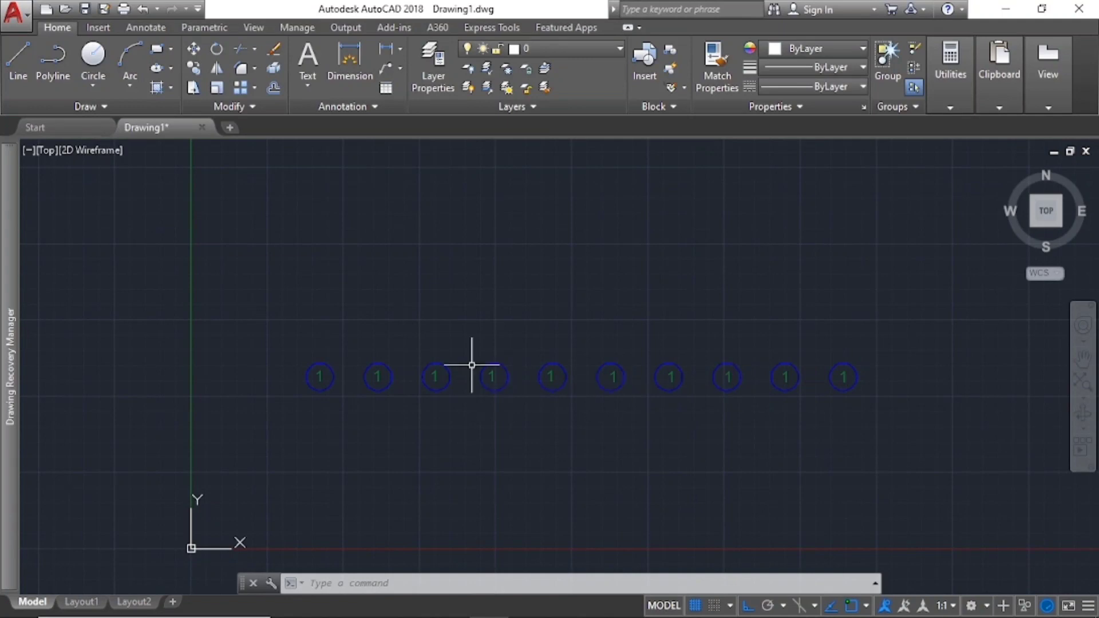
Edit the text in the second circle to 2 and in the third circle to 3
{"action": "scroll", "coordinate": [371, 385], "scroll_direction": "up", "scroll_amount": 7}
{"action": "middle_click_drag", "start_coordinate": [355, 390], "coordinate": [498, 393]}
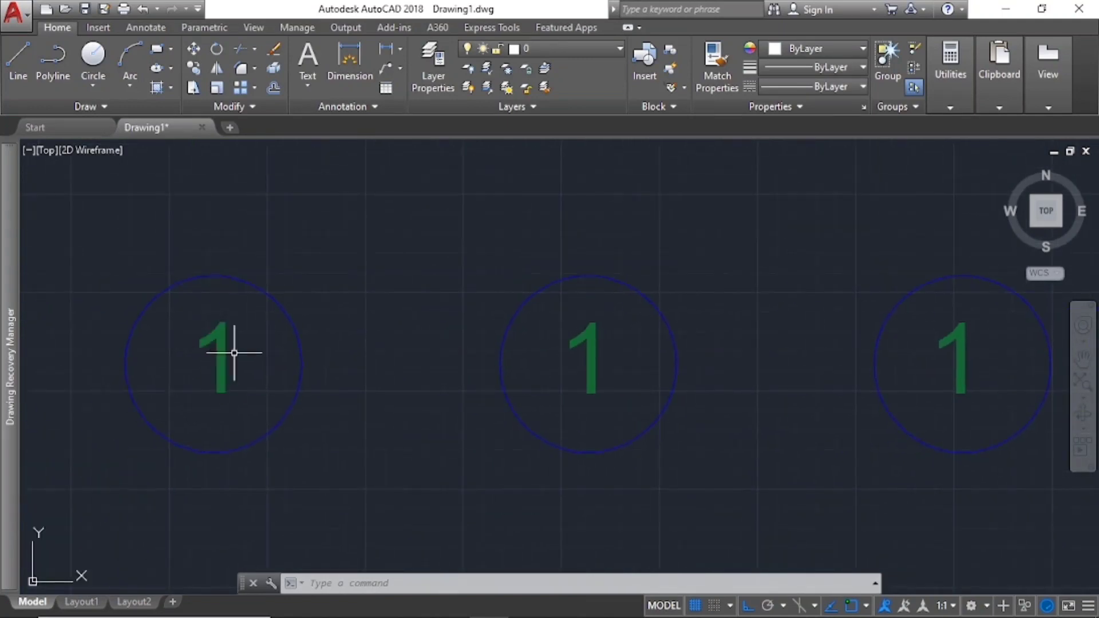
{"action": "double_click", "coordinate": [584, 343]}
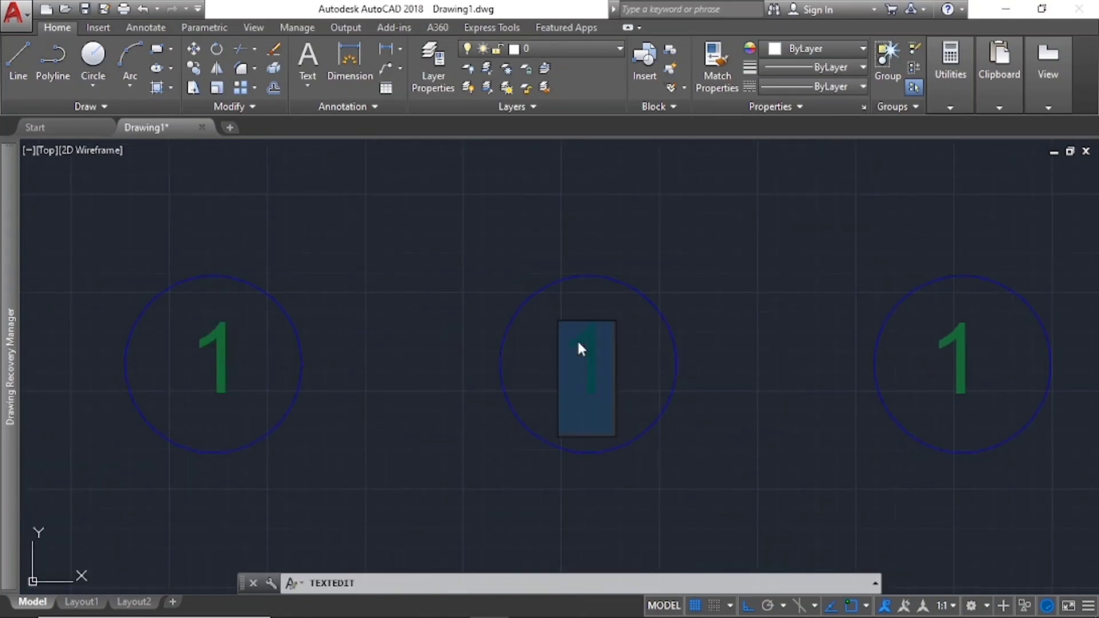
{"action": "type", "text": "2"}
{"action": "key", "text": "Return"}
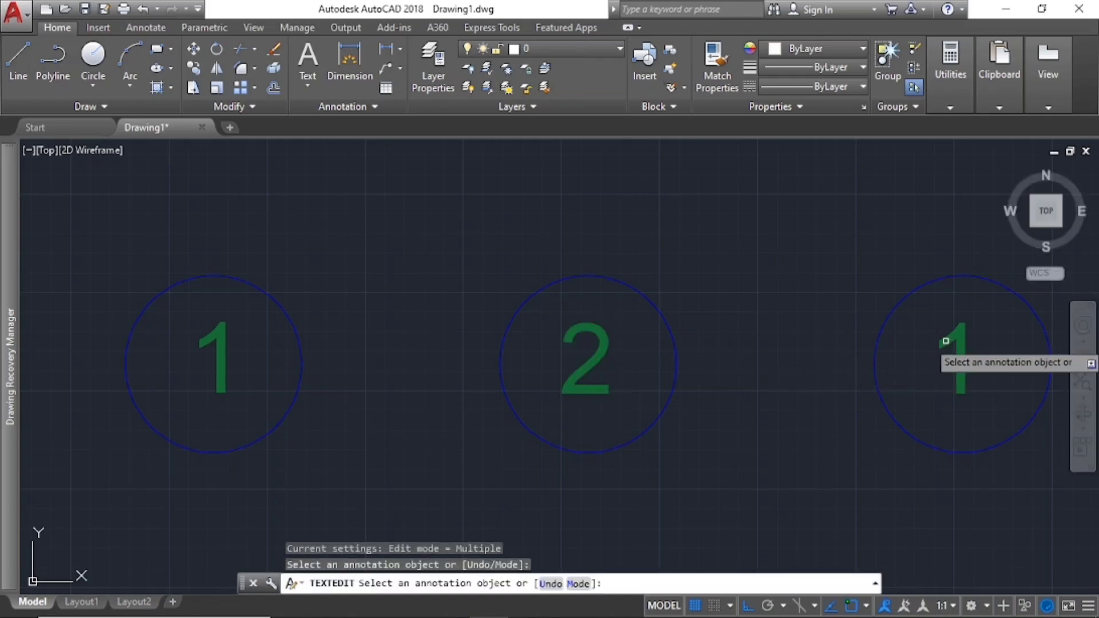
{"action": "left_click", "coordinate": [948, 345]}
{"action": "type", "text": "3"}
{"action": "key", "text": "Return"}
{"action": "key", "text": "Escape"}
{"action": "key", "text": "Escape"}
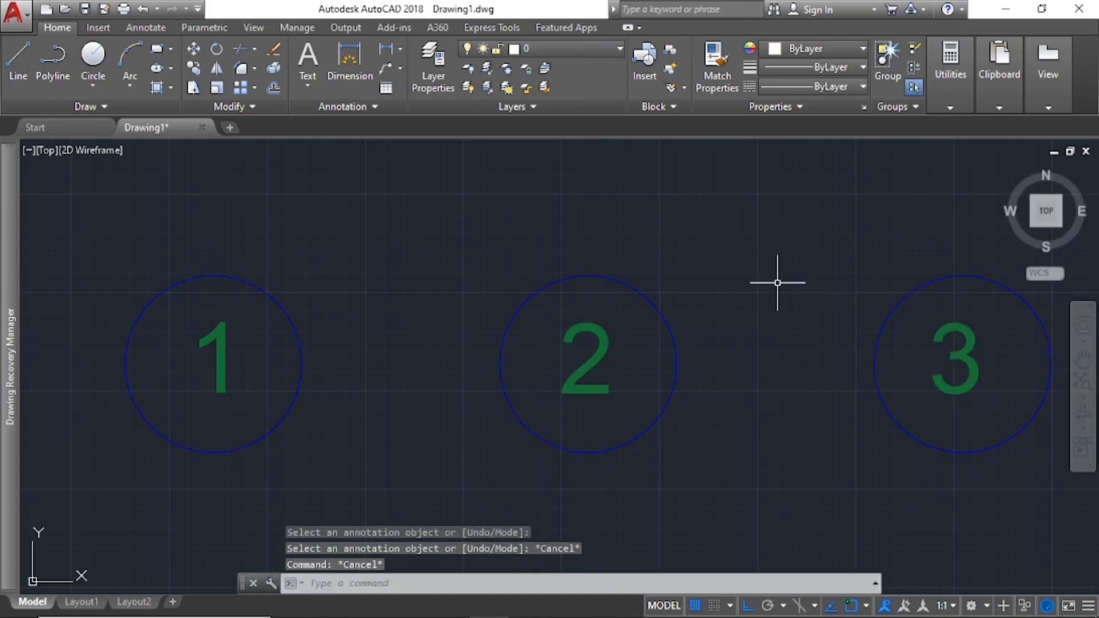
Run TCOUNT and select the number texts in all ten circles of the row
{"action": "scroll", "coordinate": [754, 319], "scroll_direction": "down", "scroll_amount": 6}
{"action": "scroll", "coordinate": [502, 311], "scroll_direction": "down", "scroll_amount": 2}
{"action": "scroll", "coordinate": [473, 336], "scroll_direction": "up", "scroll_amount": 6}
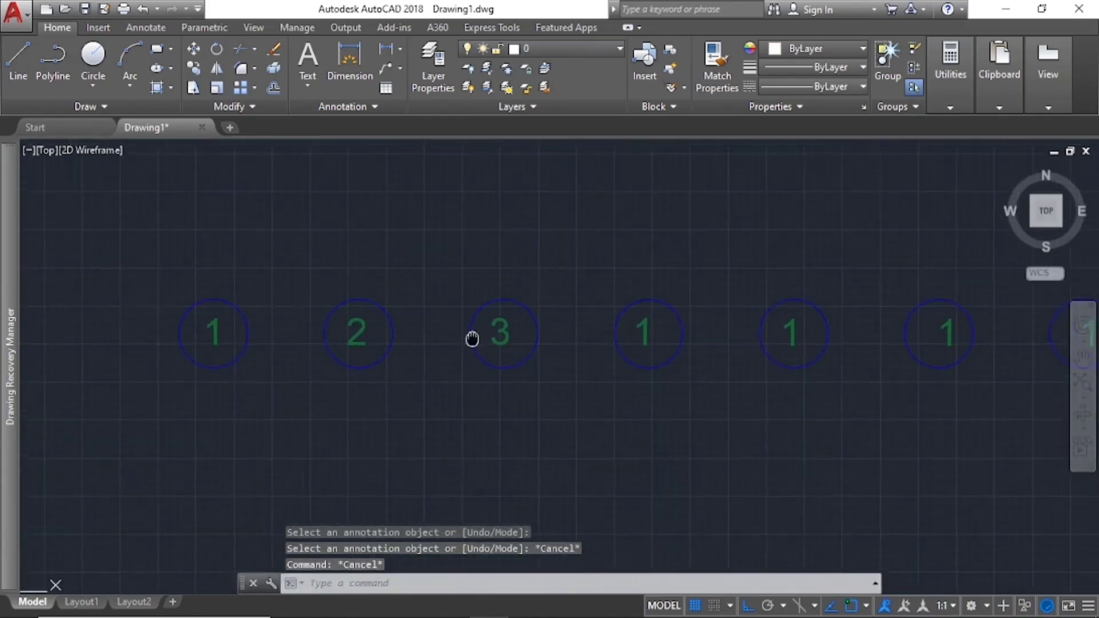
{"action": "type", "text": "t"}
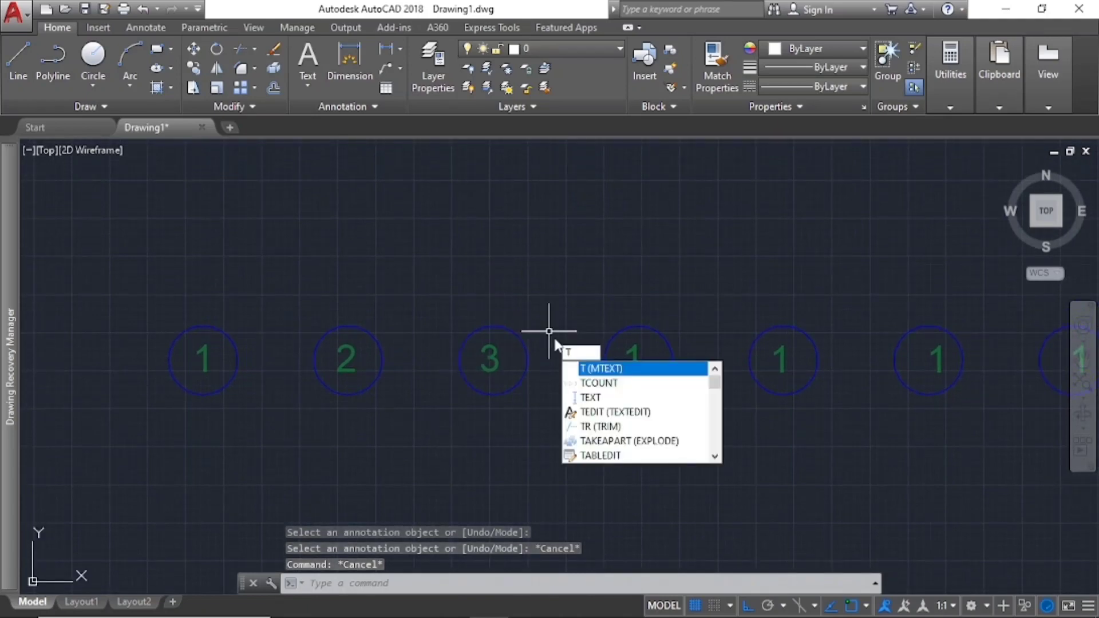
{"action": "type", "text": "c"}
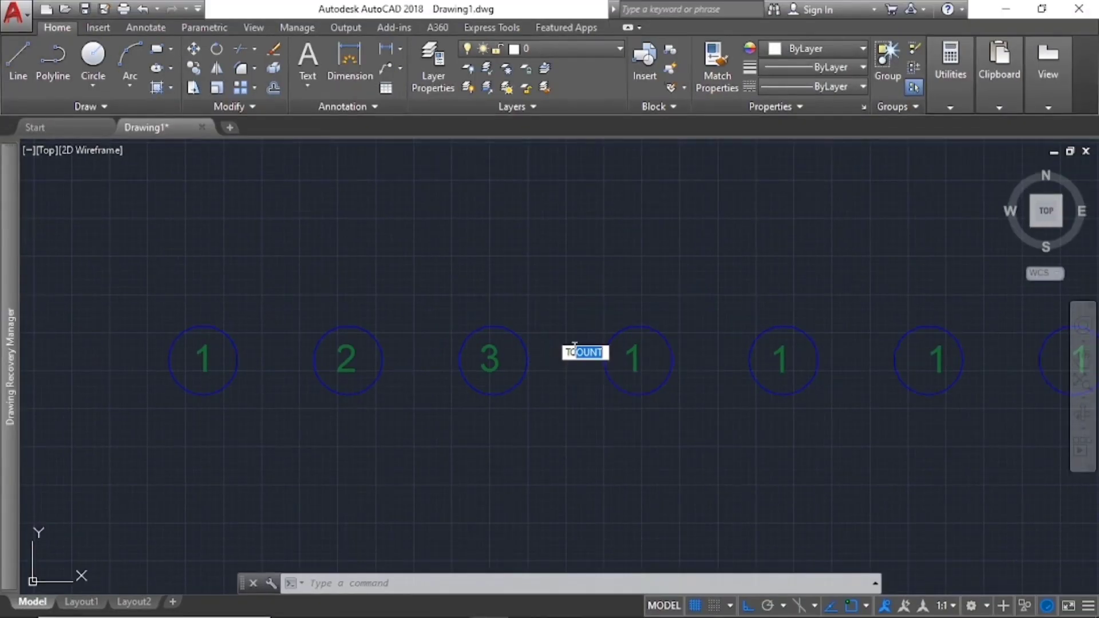
{"action": "key", "text": "Return"}
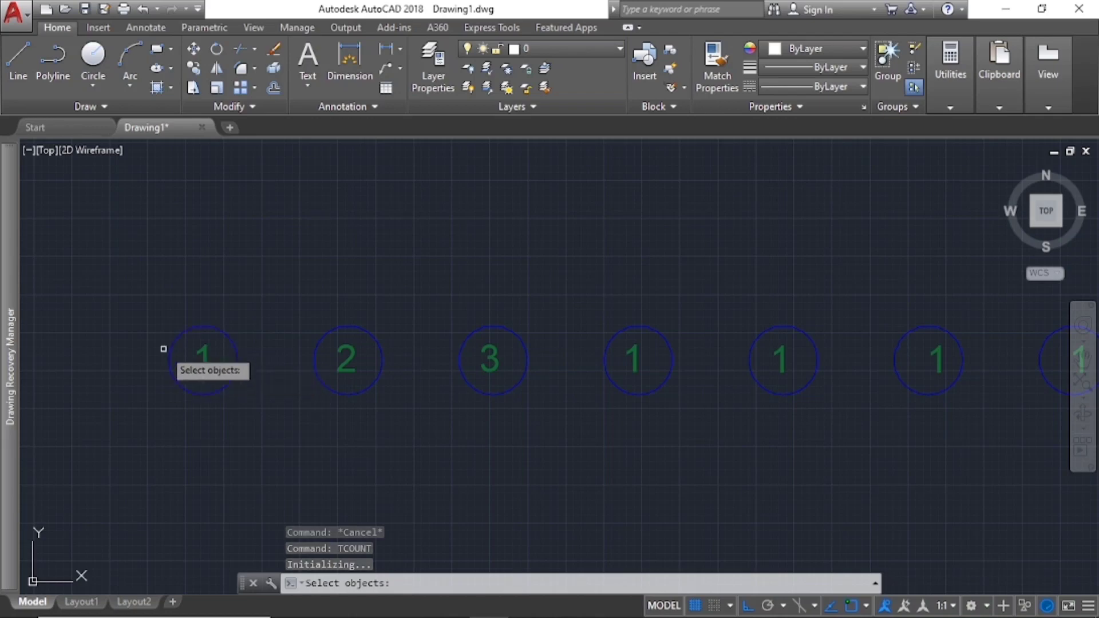
{"action": "left_click", "coordinate": [143, 344]}
{"action": "left_click", "coordinate": [206, 373]}
{"action": "left_click", "coordinate": [203, 357]}
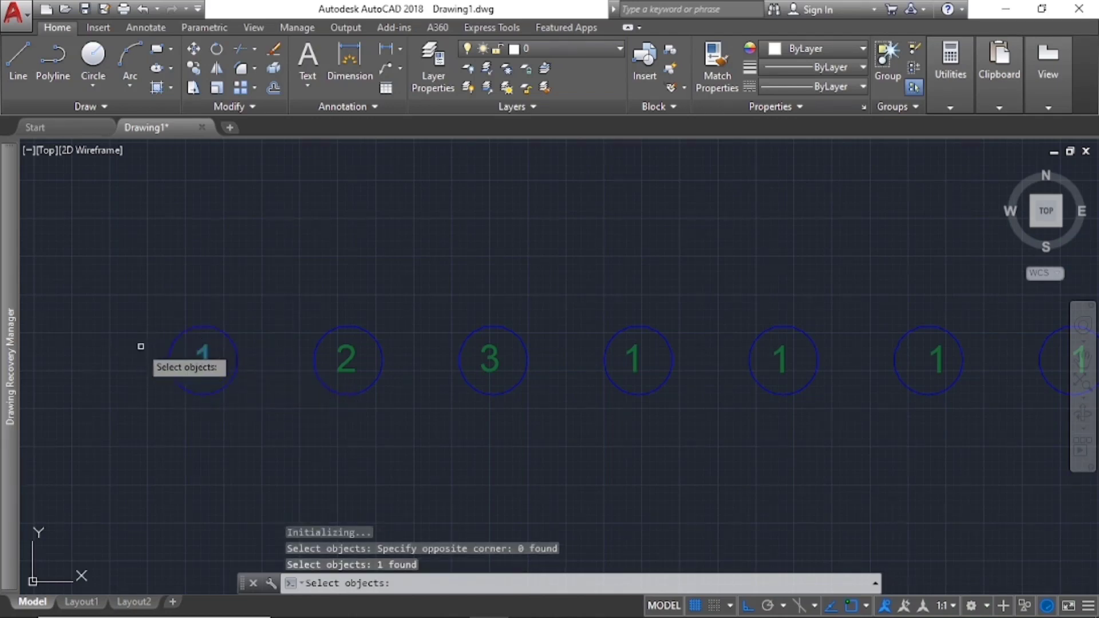
{"action": "left_click", "coordinate": [131, 337]}
{"action": "left_click", "coordinate": [196, 358]}
{"action": "scroll", "coordinate": [159, 328], "scroll_direction": "down", "scroll_amount": 4}
{"action": "left_click", "coordinate": [130, 300]}
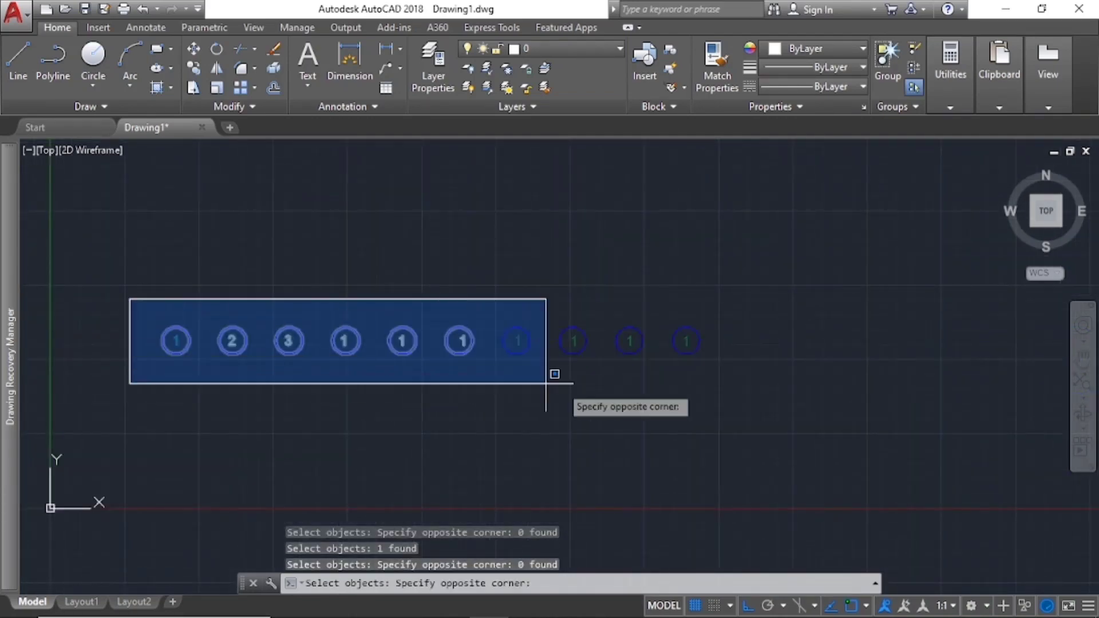
{"action": "left_click", "coordinate": [753, 396]}
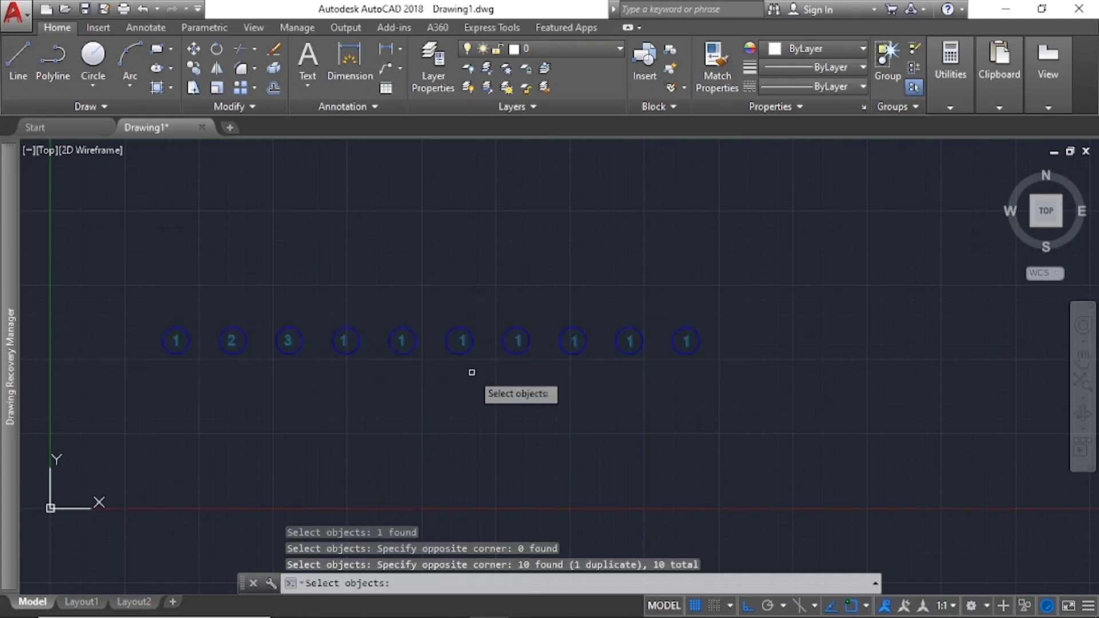
{"action": "scroll", "coordinate": [458, 355], "scroll_direction": "up", "scroll_amount": 3}
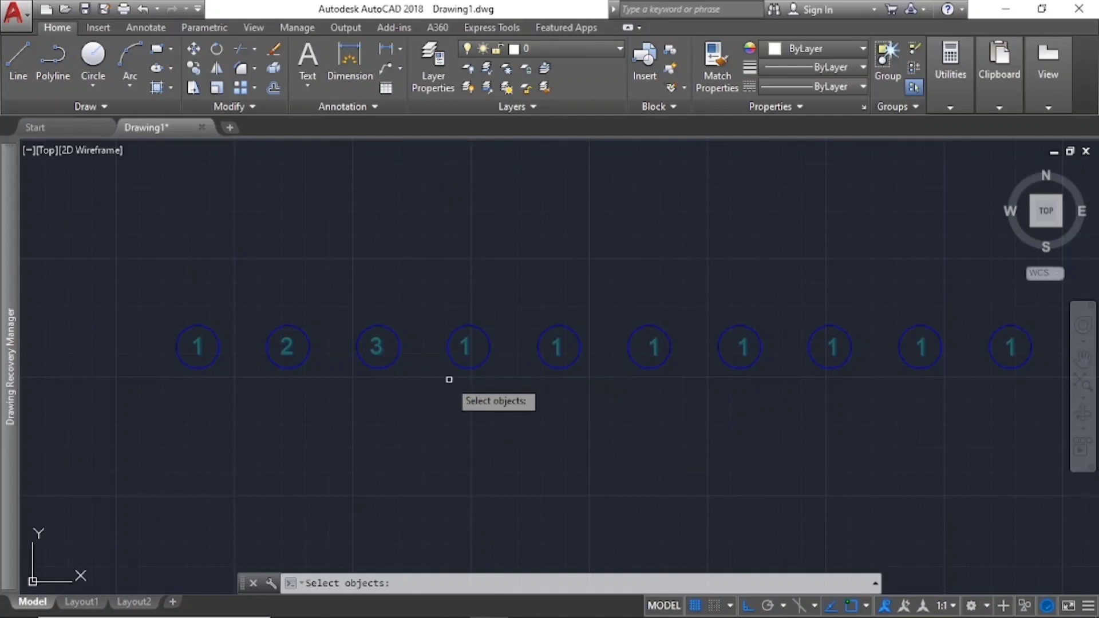
{"action": "key", "text": "Return"}
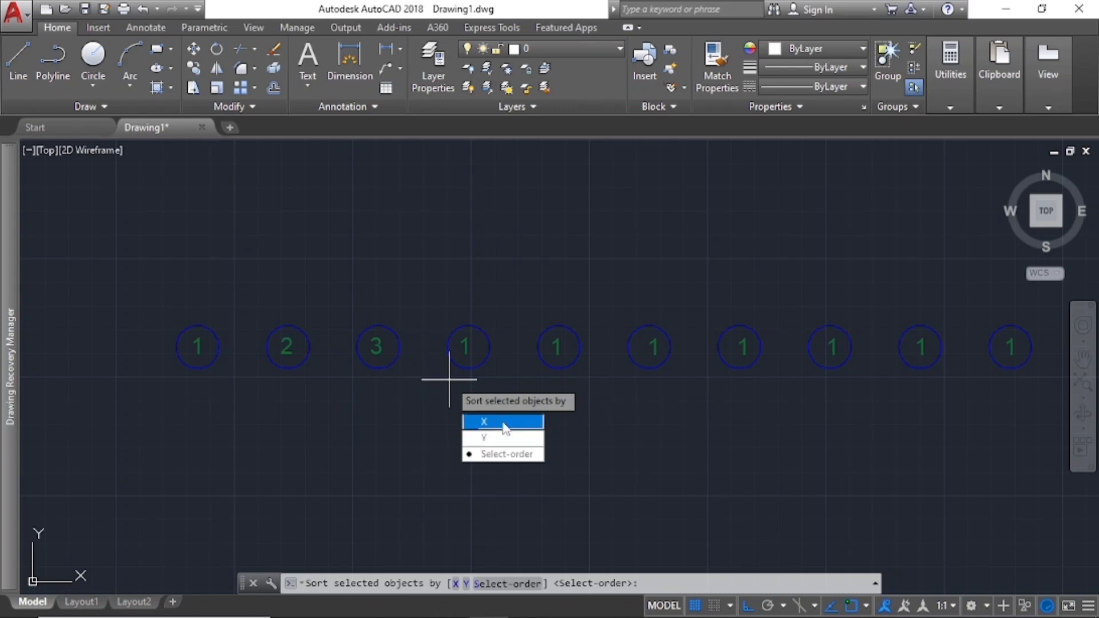
Sort the selected texts by X, number them from 1 in increments of 1, and overwrite the existing text
{"action": "left_click", "coordinate": [483, 422]}
{"action": "scroll", "coordinate": [441, 373], "scroll_direction": "down", "scroll_amount": 2}
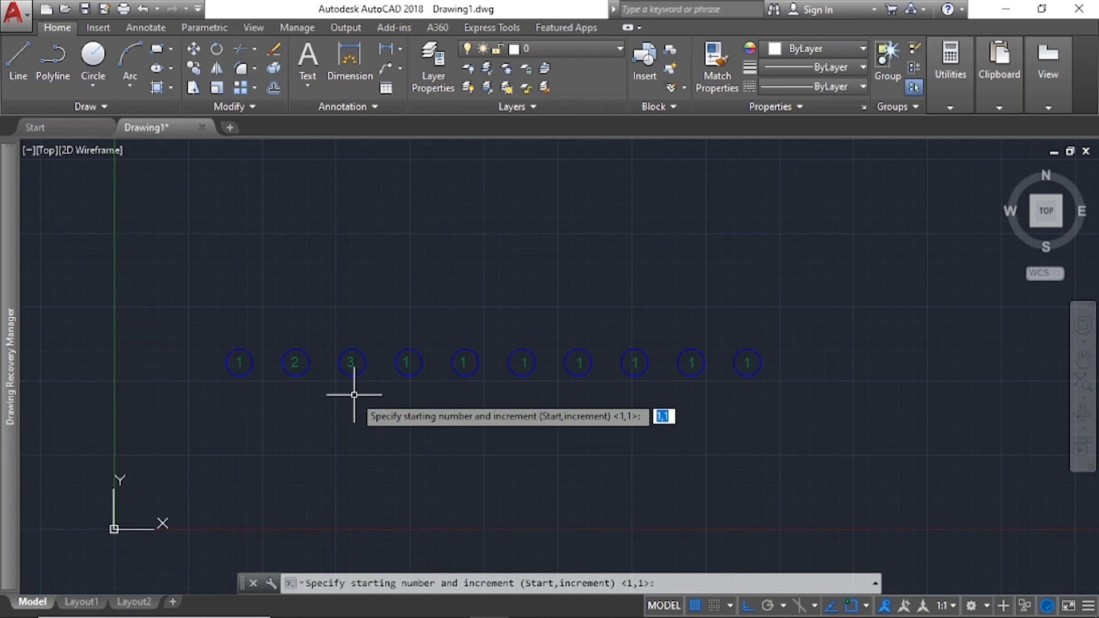
{"action": "key", "text": "Return"}
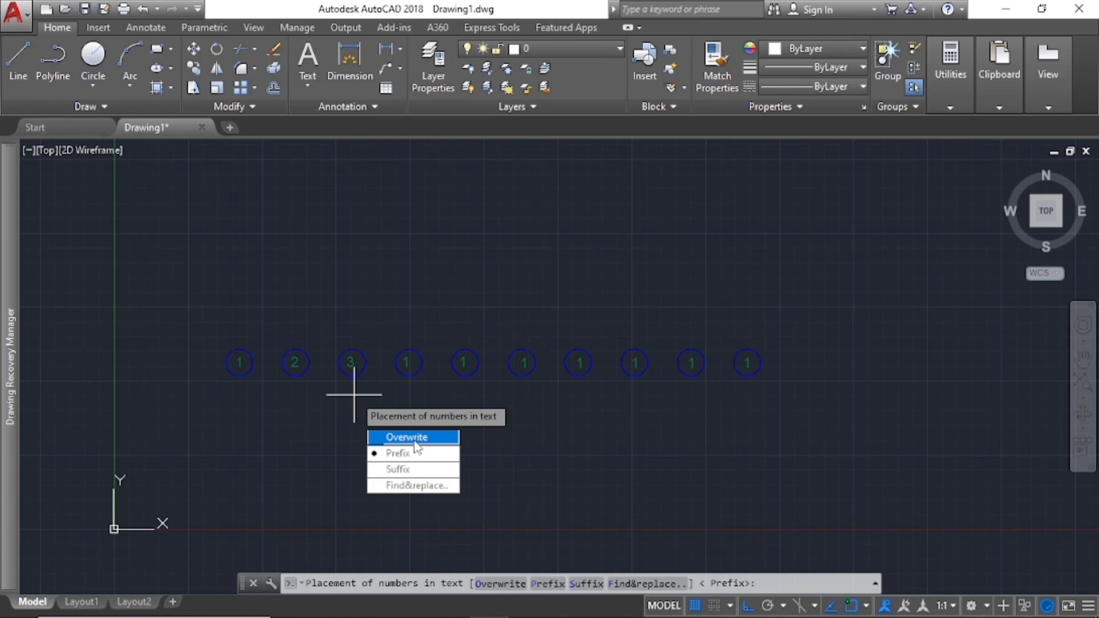
{"action": "left_click", "coordinate": [415, 441]}
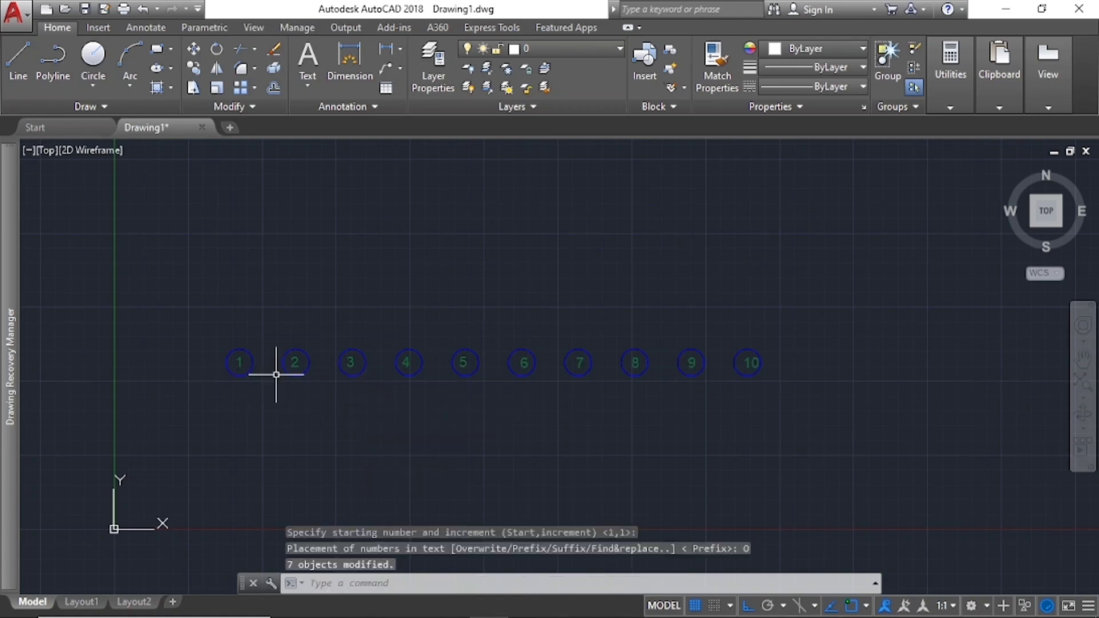
Check the renumbered texts in the circles along the whole row
{"action": "scroll", "coordinate": [276, 375], "scroll_direction": "up", "scroll_amount": 4}
{"action": "middle_click_drag", "start_coordinate": [228, 375], "coordinate": [142, 373]}
{"action": "middle_click_drag", "start_coordinate": [544, 380], "coordinate": [287, 380]}
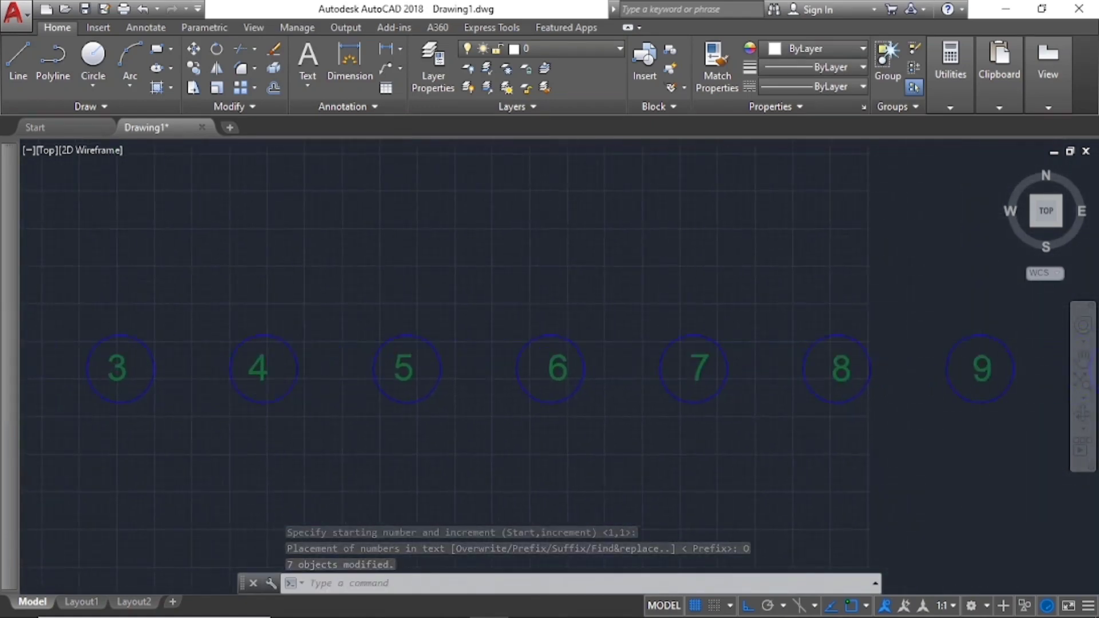
{"action": "scroll", "coordinate": [335, 386], "scroll_direction": "down", "scroll_amount": 2}
{"action": "scroll", "coordinate": [706, 386], "scroll_direction": "down", "scroll_amount": 4}
{"action": "middle_click_drag", "start_coordinate": [706, 385], "coordinate": [591, 380]}
{"action": "scroll", "coordinate": [629, 389], "scroll_direction": "up", "scroll_amount": 3}
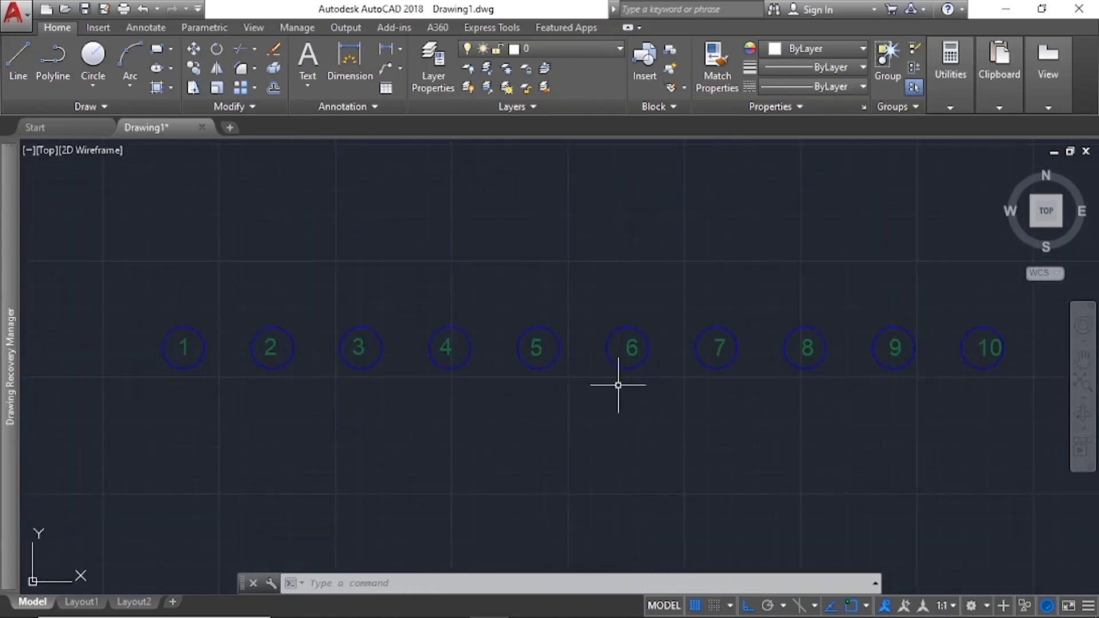
Undo the TCOUNT renumbering of the circle texts
{"action": "key", "text": "ctrl+z"}
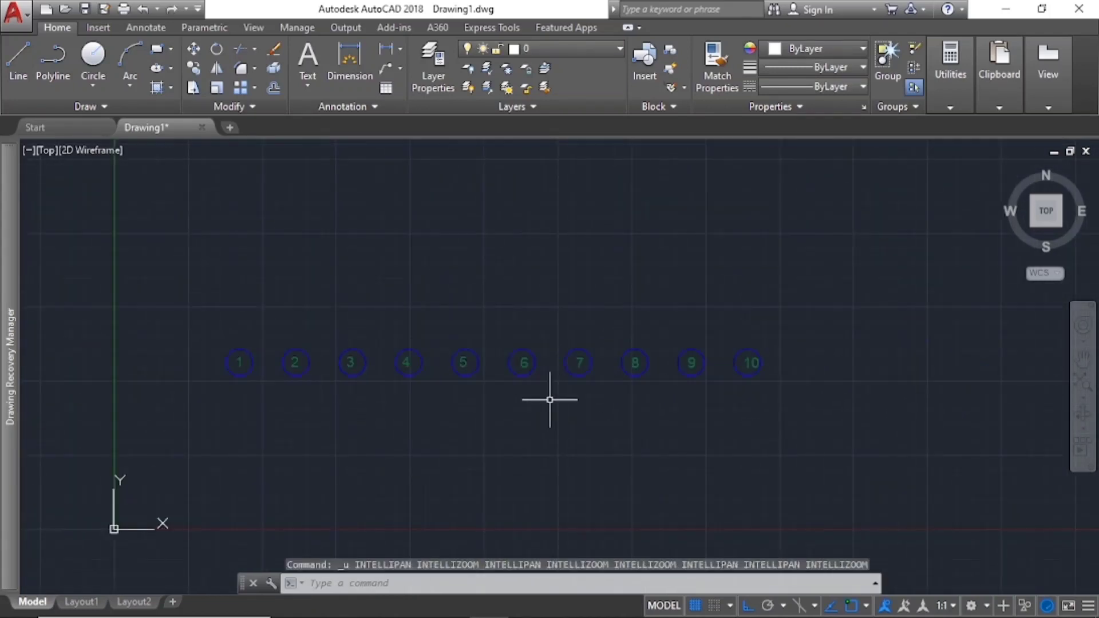
{"action": "key", "text": "ctrl+z"}
{"action": "key", "text": "ctrl+z"}
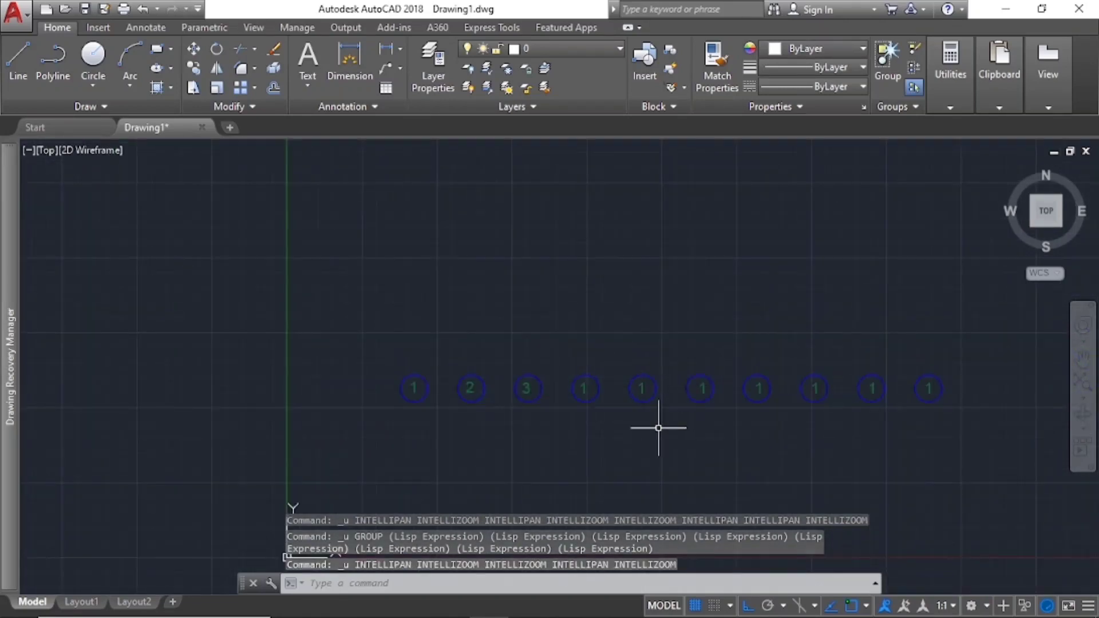
Run TCOUNT on all ten circle texts, sorting by Y, numbering from 1 in increments of 1, and overwriting the existing text
{"action": "middle_click_drag", "start_coordinate": [658, 428], "coordinate": [503, 344]}
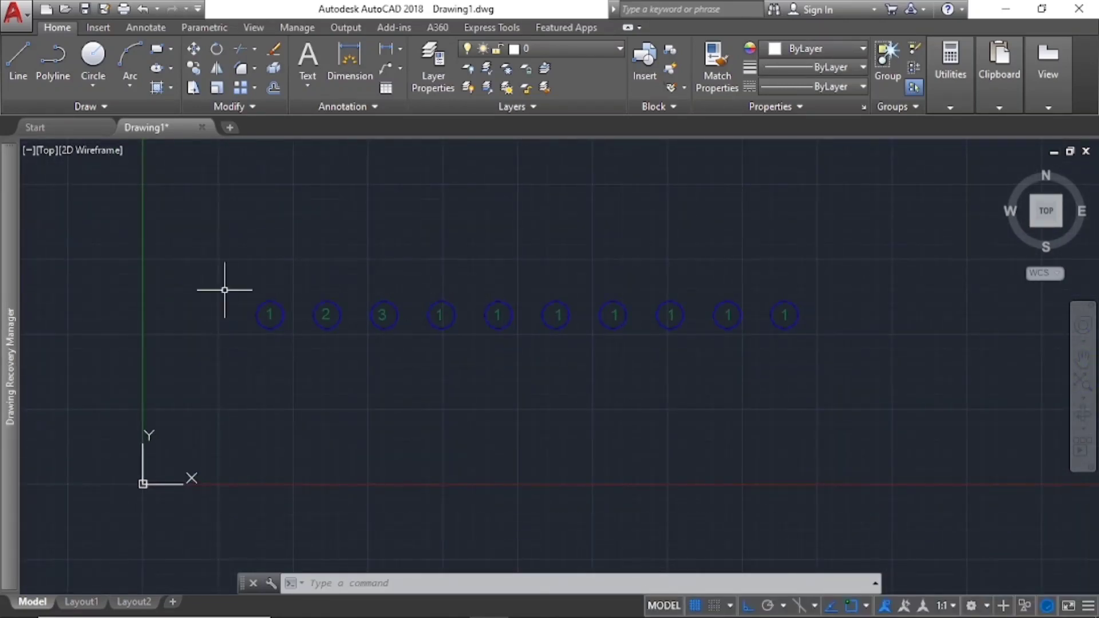
{"action": "scroll", "coordinate": [314, 314], "scroll_direction": "up", "scroll_amount": 2}
{"action": "scroll", "coordinate": [282, 308], "scroll_direction": "down", "scroll_amount": 2}
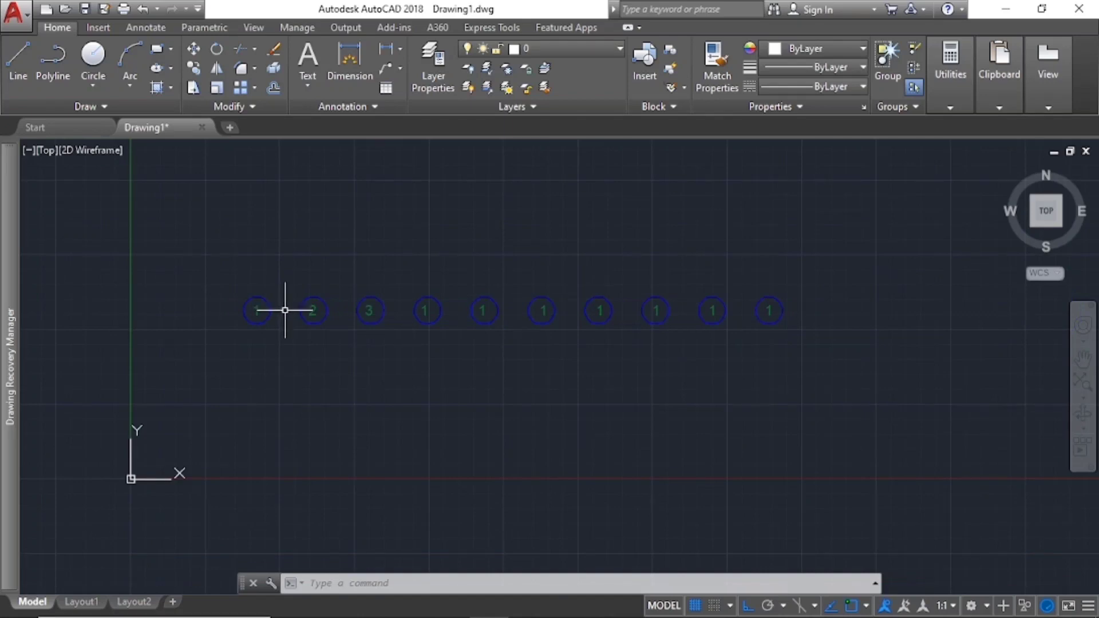
{"action": "type", "text": "tcount"}
{"action": "key", "text": "Return"}
{"action": "left_click", "coordinate": [243, 280]}
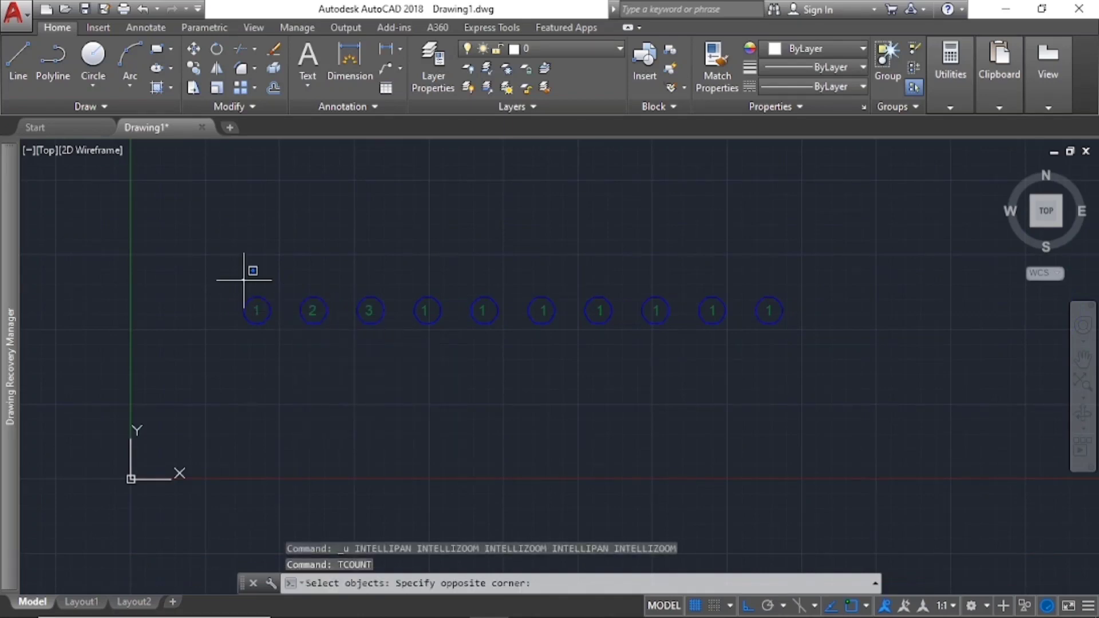
{"action": "left_click", "coordinate": [790, 363]}
{"action": "key", "text": "Return"}
{"action": "type", "text": "Y"}
{"action": "key", "text": "Return"}
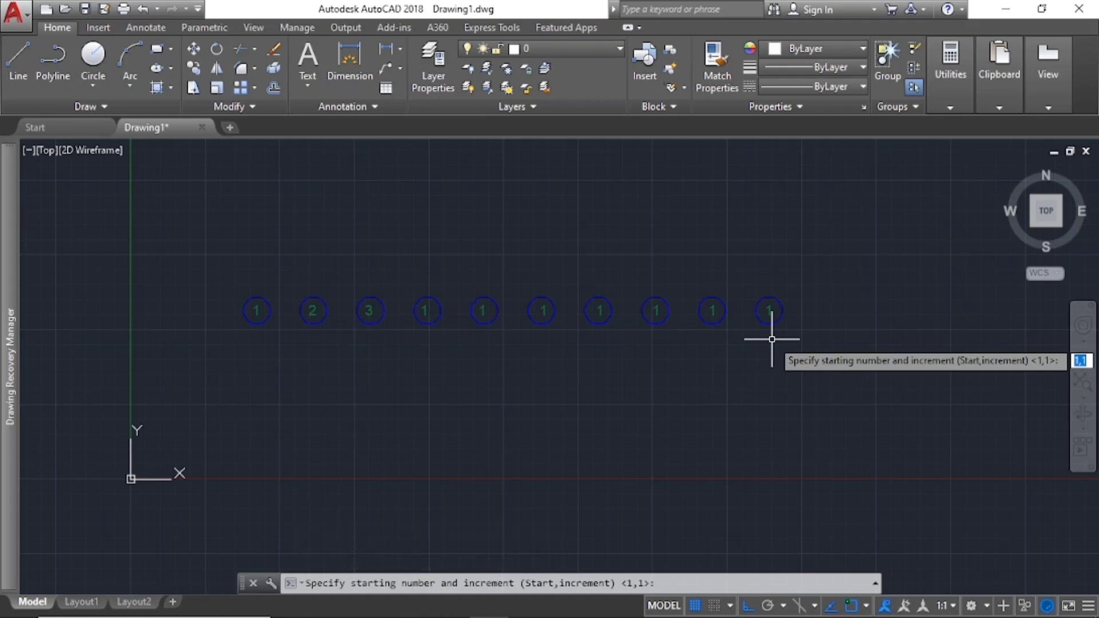
{"action": "key", "text": "Return"}
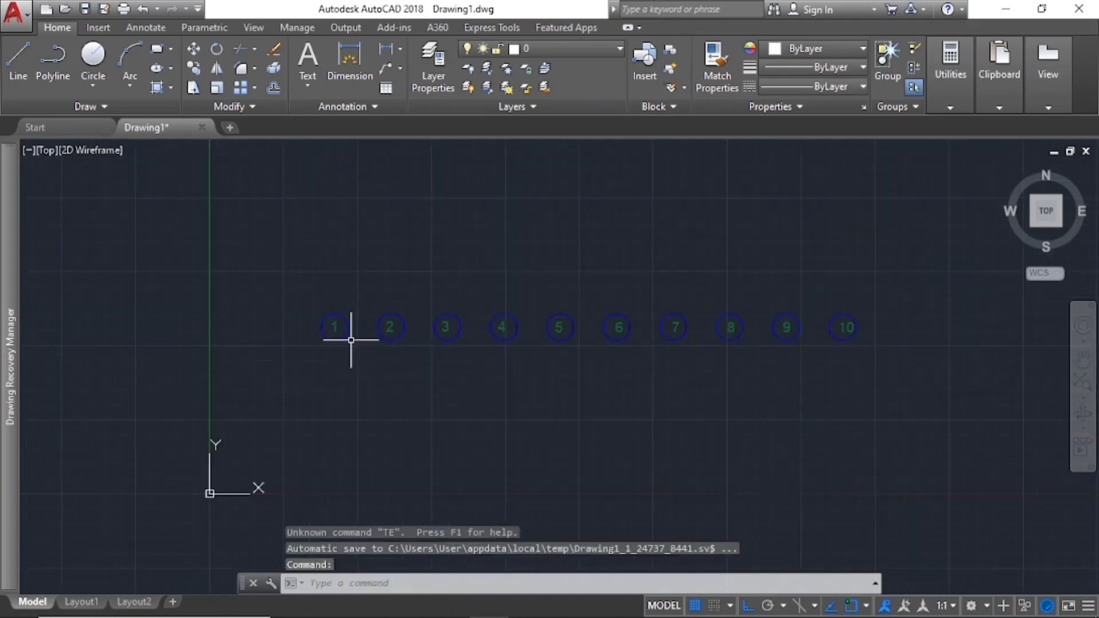
Run TCOUNT on the whole row, sorting by X, numbering from 1 in increments of 1, with the numbers placed as a prefix
{"action": "scroll", "coordinate": [351, 339], "scroll_direction": "up", "scroll_amount": 1}
{"action": "left_click", "coordinate": [263, 268]}
{"action": "scroll", "coordinate": [417, 330], "scroll_direction": "down", "scroll_amount": 2}
{"action": "left_click", "coordinate": [727, 359]}
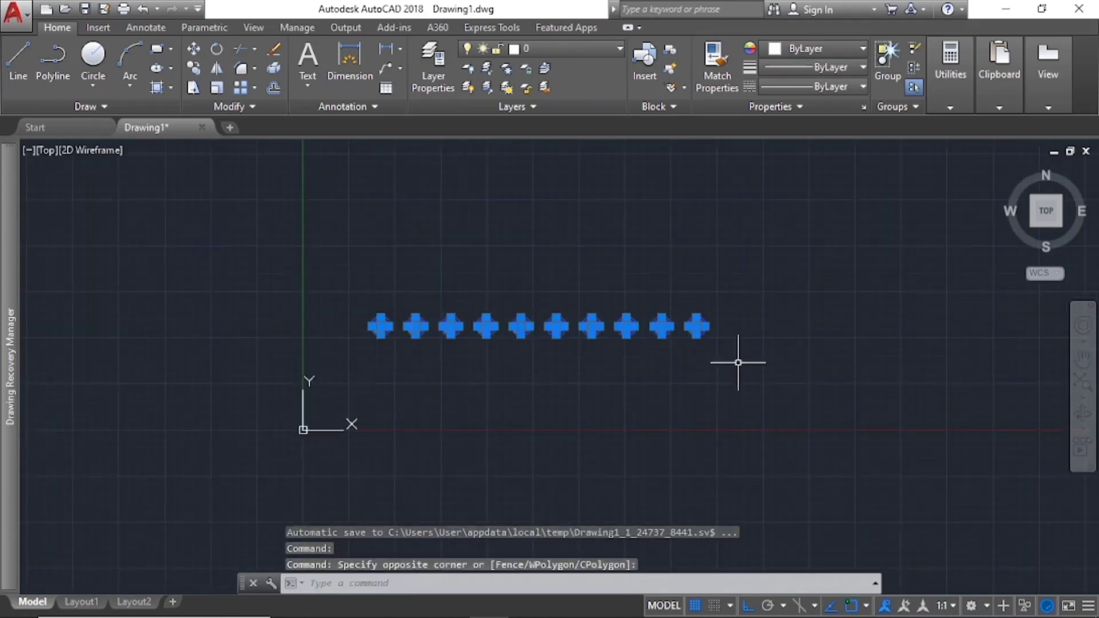
{"action": "key", "text": "Return"}
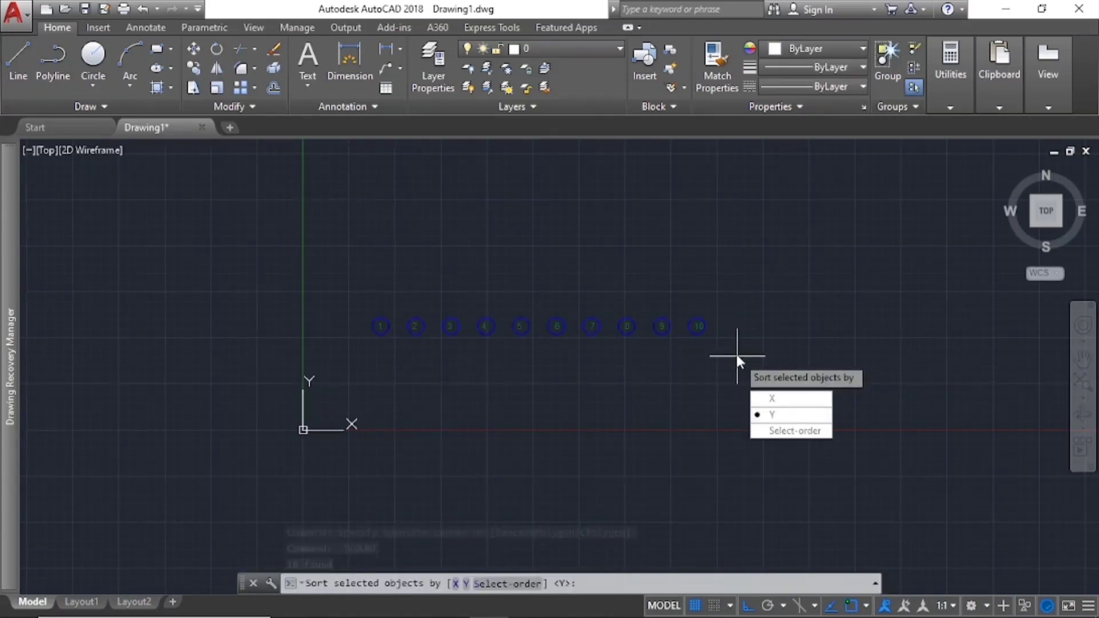
{"action": "type", "text": "x"}
{"action": "key", "text": "Return"}
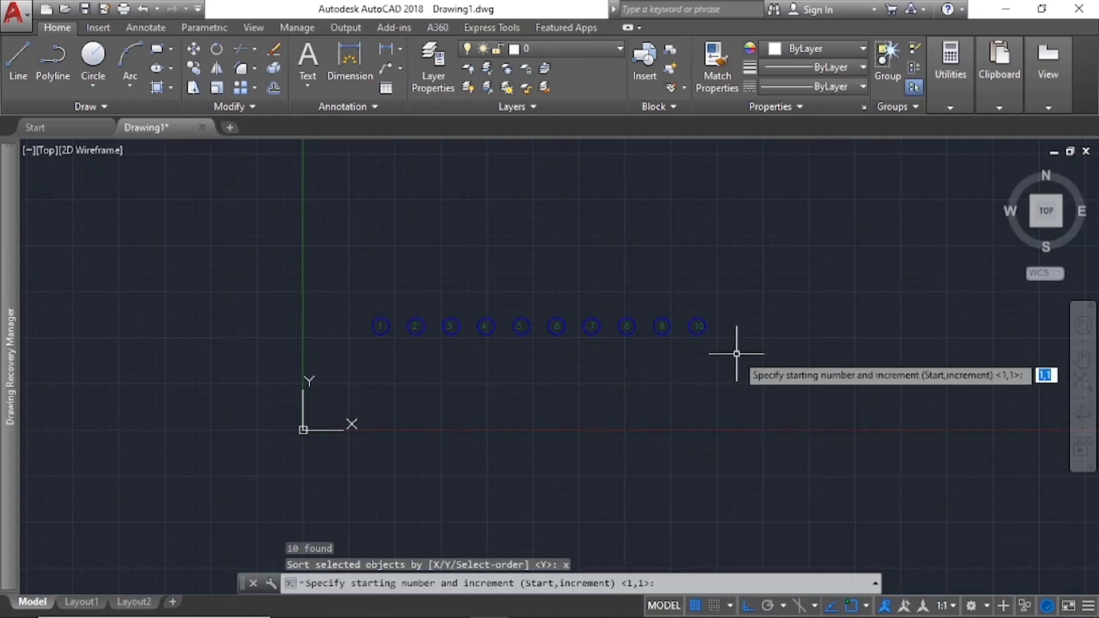
{"action": "key", "text": "Return"}
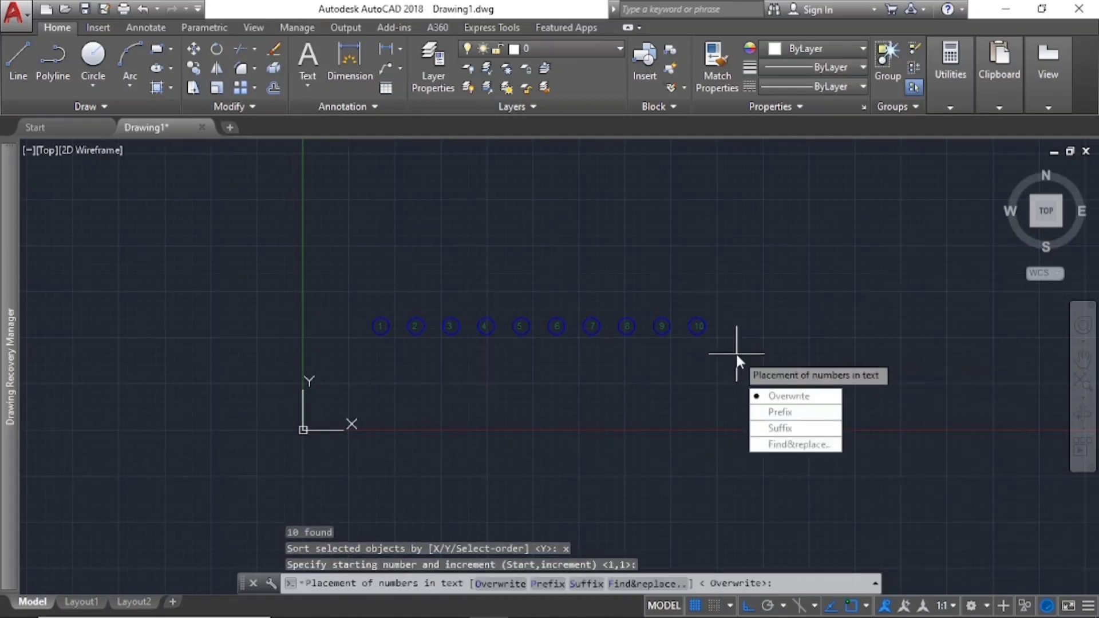
{"action": "left_click", "coordinate": [778, 417]}
Inspect the prefixed numbers along the row and open the seventh circle's text for editing
{"action": "scroll", "coordinate": [716, 355], "scroll_direction": "up", "scroll_amount": 4}
{"action": "middle_click_drag", "start_coordinate": [601, 333], "coordinate": [681, 334]}
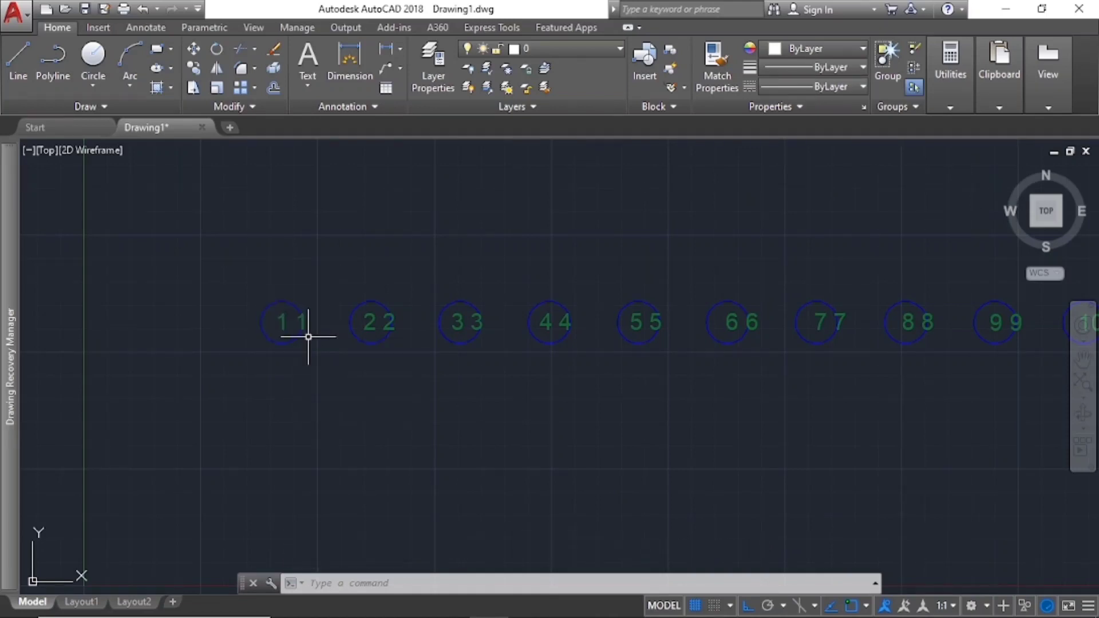
{"action": "middle_click_drag", "start_coordinate": [522, 343], "coordinate": [401, 353]}
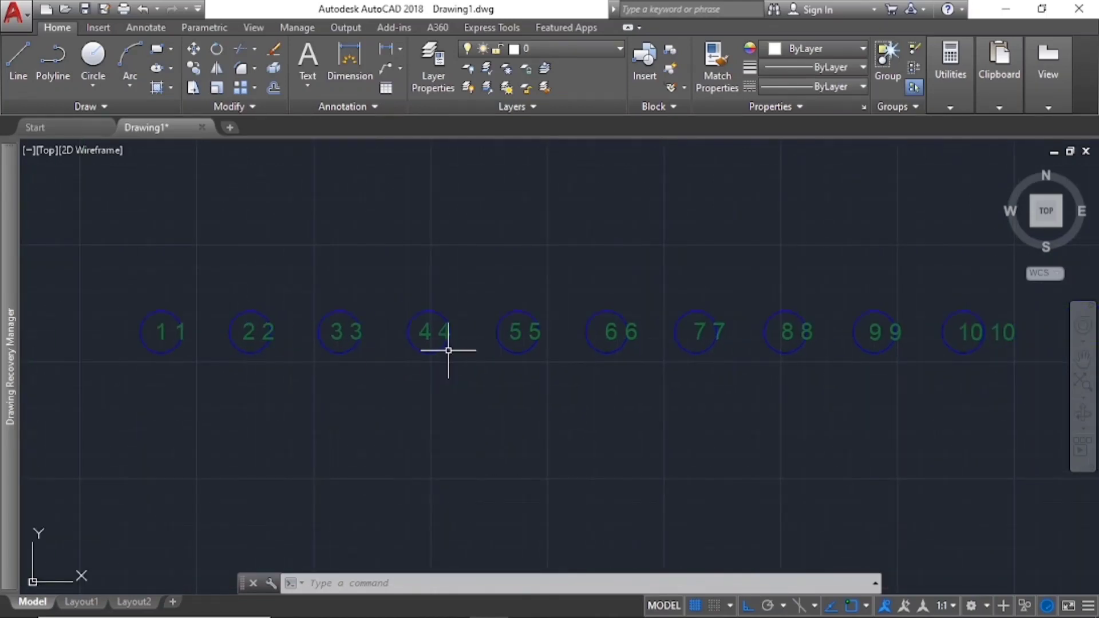
{"action": "left_click_drag", "start_coordinate": [567, 349], "coordinate": [640, 363]}
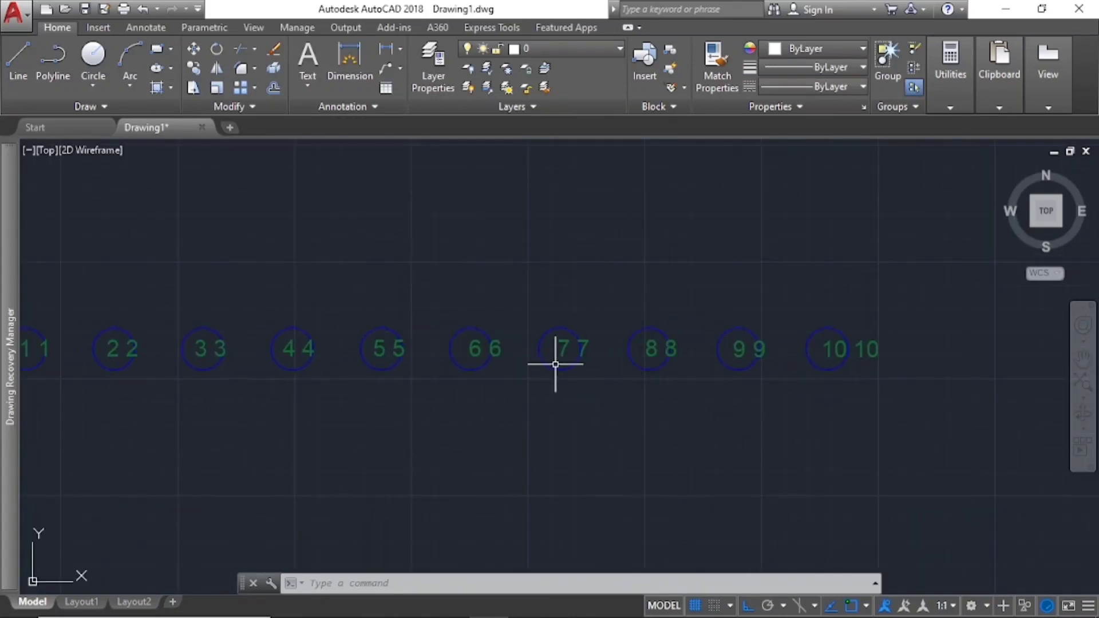
{"action": "mouse_move", "coordinate": [564, 354]}
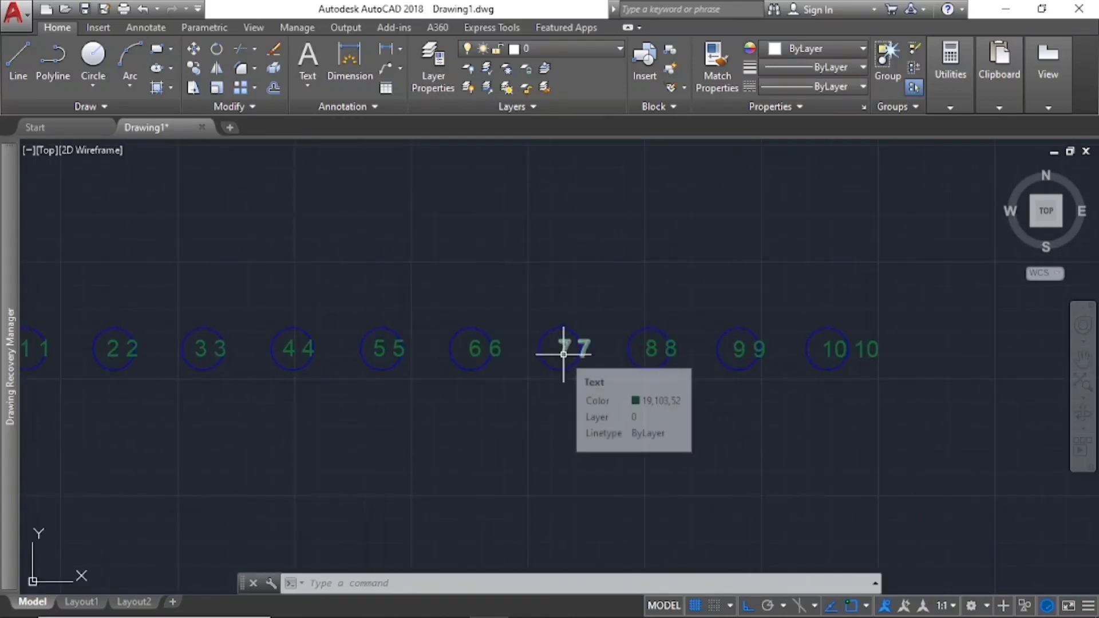
{"action": "double_click", "coordinate": [562, 351]}
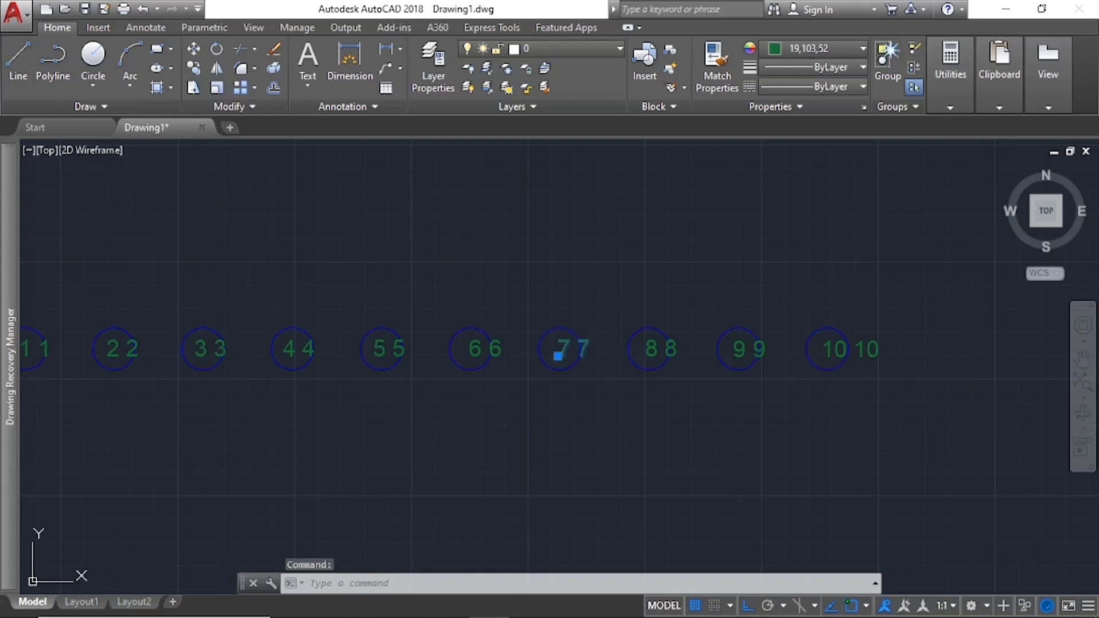
{"action": "left_click", "coordinate": [624, 347]}
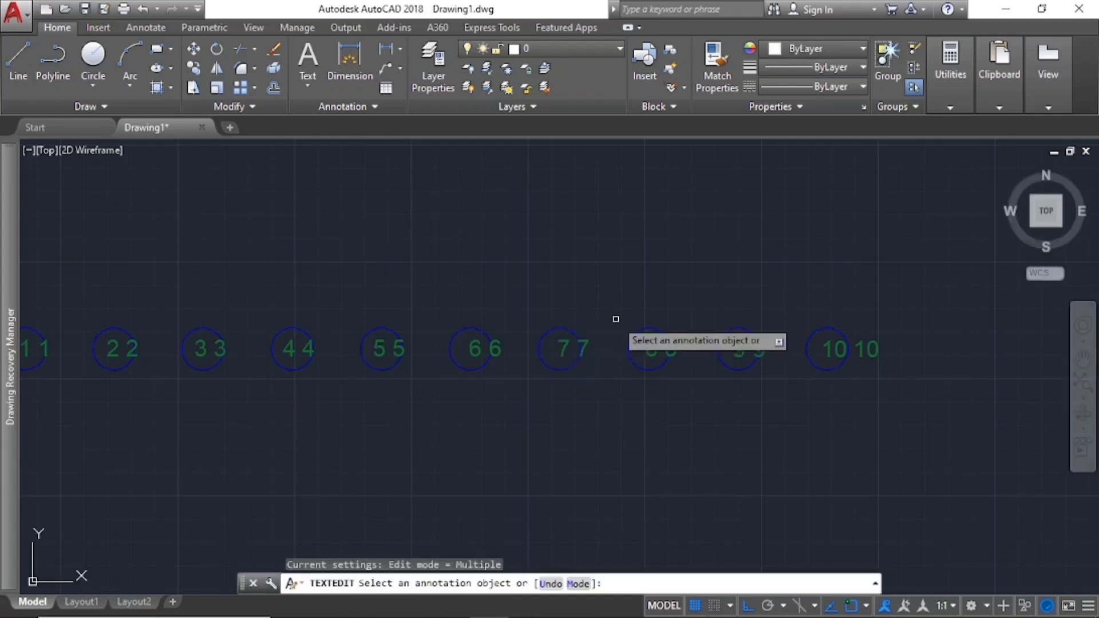
Leave text editing and undo the prefix numbering of the circle texts
{"action": "scroll", "coordinate": [538, 360], "scroll_direction": "down", "scroll_amount": 6}
{"action": "scroll", "coordinate": [506, 364], "scroll_direction": "up", "scroll_amount": 2}
{"action": "key", "text": "ctrl+z"}
{"action": "key", "text": "ctrl+z"}
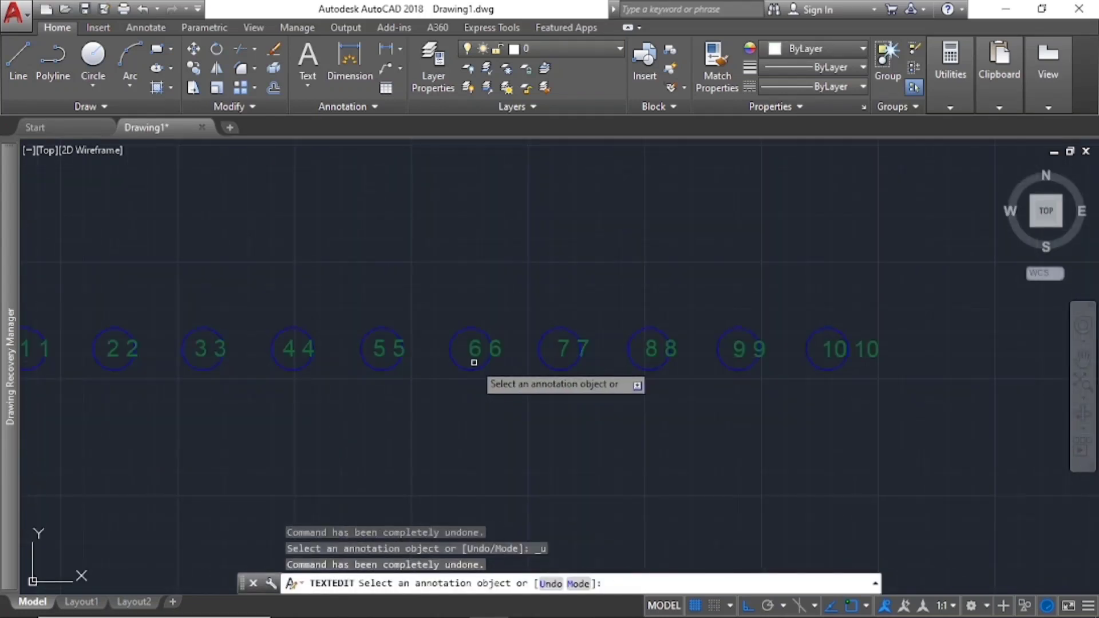
{"action": "key", "text": "Escape"}
{"action": "key", "text": "Escape"}
{"action": "key", "text": "Escape"}
{"action": "key", "text": "Escape"}
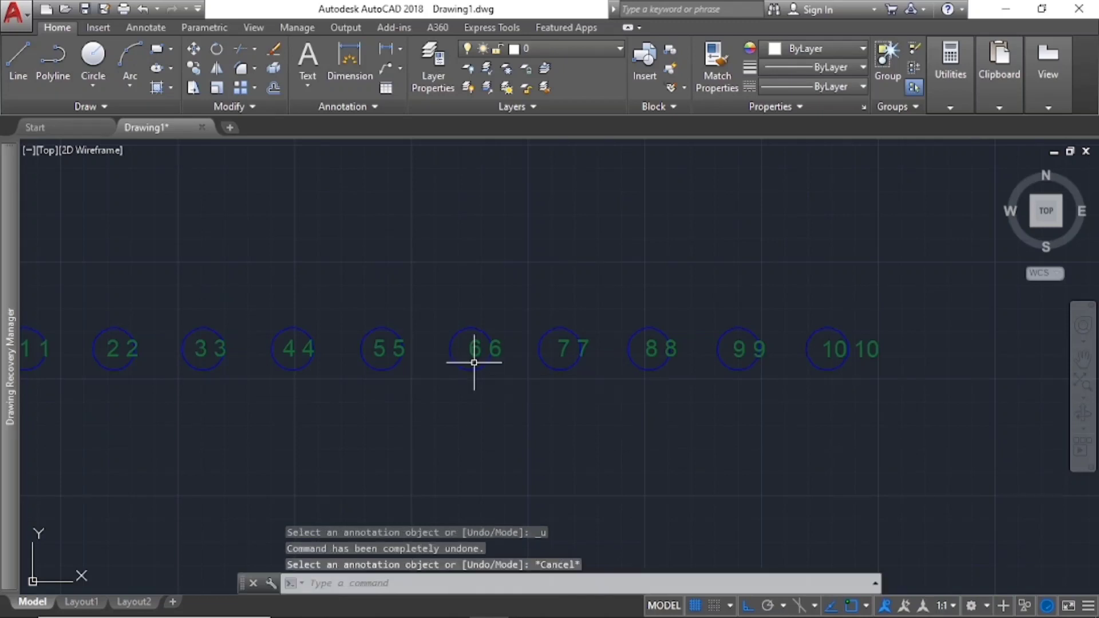
{"action": "key", "text": "ctrl+z"}
{"action": "key", "text": "ctrl+z"}
{"action": "key", "text": "ctrl+z"}
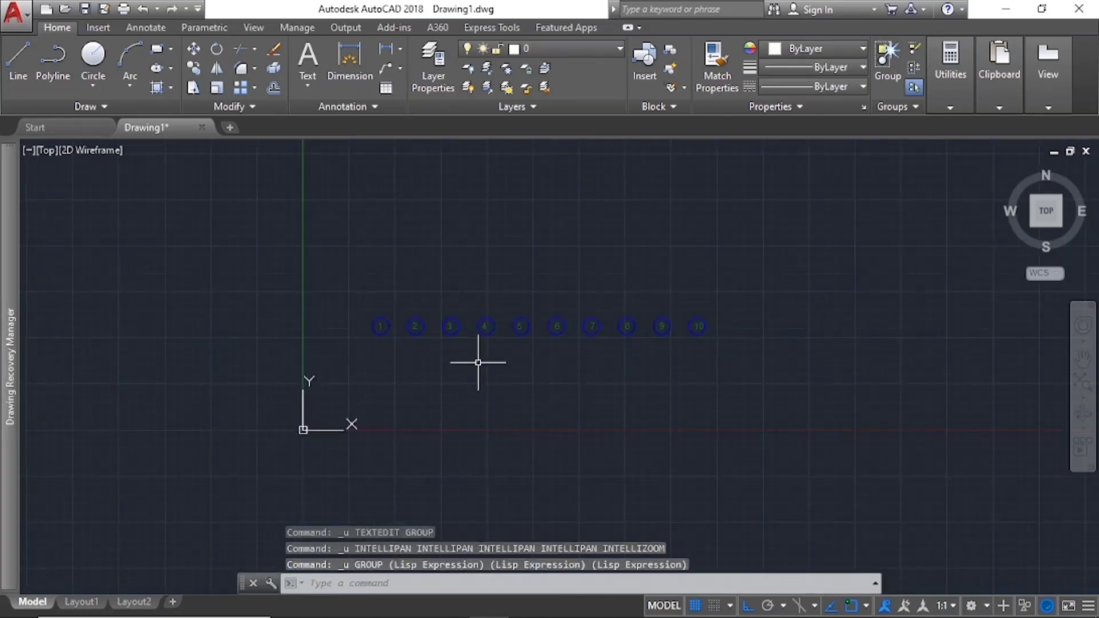
Run TCOUNT on the texts of all ten circles and sort them by X
{"action": "key", "text": "Escape"}
{"action": "type", "text": "TCOUNT"}
{"action": "key", "text": "Return"}
{"action": "left_click", "coordinate": [414, 315]}
{"action": "scroll", "coordinate": [558, 356], "scroll_direction": "down", "scroll_amount": 3}
{"action": "left_click", "coordinate": [722, 365]}
{"action": "key", "text": "Return"}
{"action": "scroll", "coordinate": [548, 347], "scroll_direction": "up", "scroll_amount": 5}
{"action": "key", "text": "Return"}
{"action": "key", "text": "Return"}
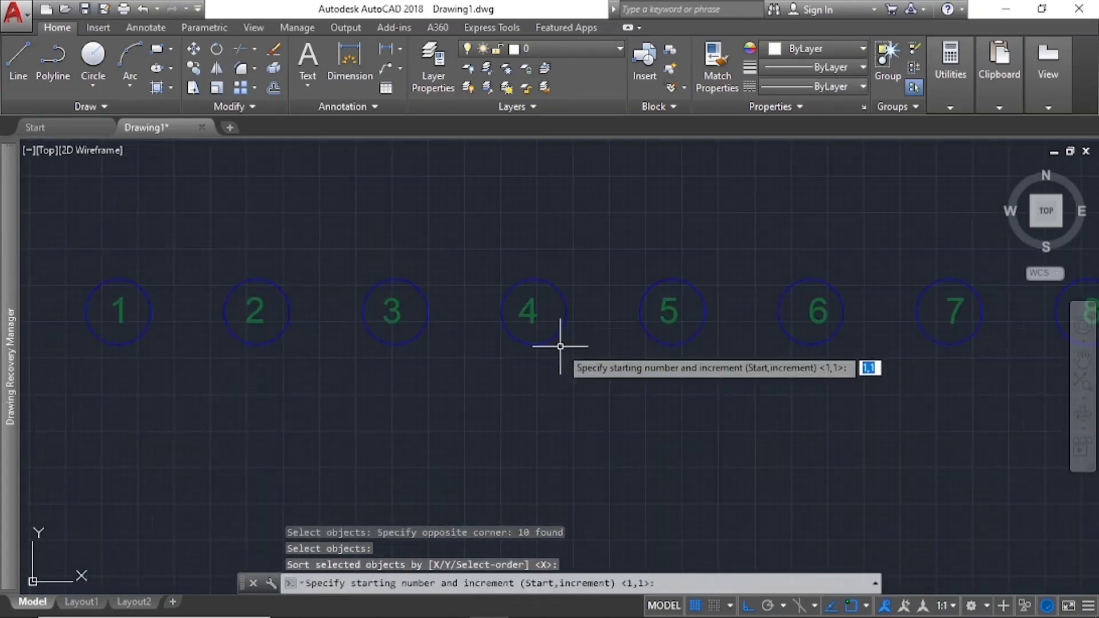
Number the selected texts from 1 in increments of 1, placing the numbers as a suffix
{"action": "key", "text": "Down"}
{"action": "key", "text": "Down"}
{"action": "key", "text": "Down"}
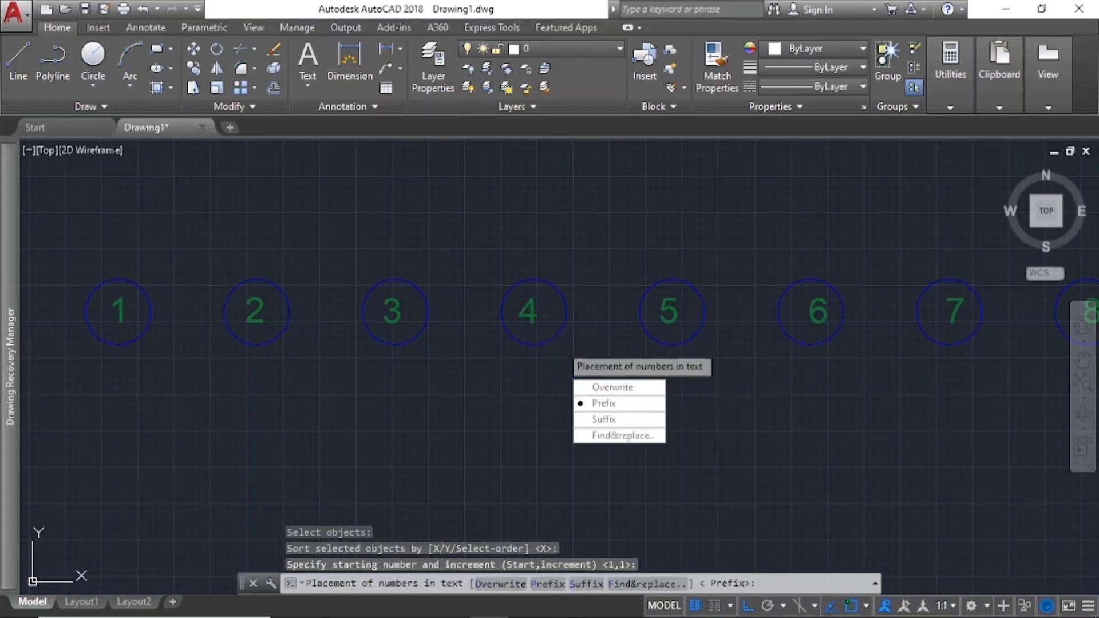
{"action": "key", "text": "Return"}
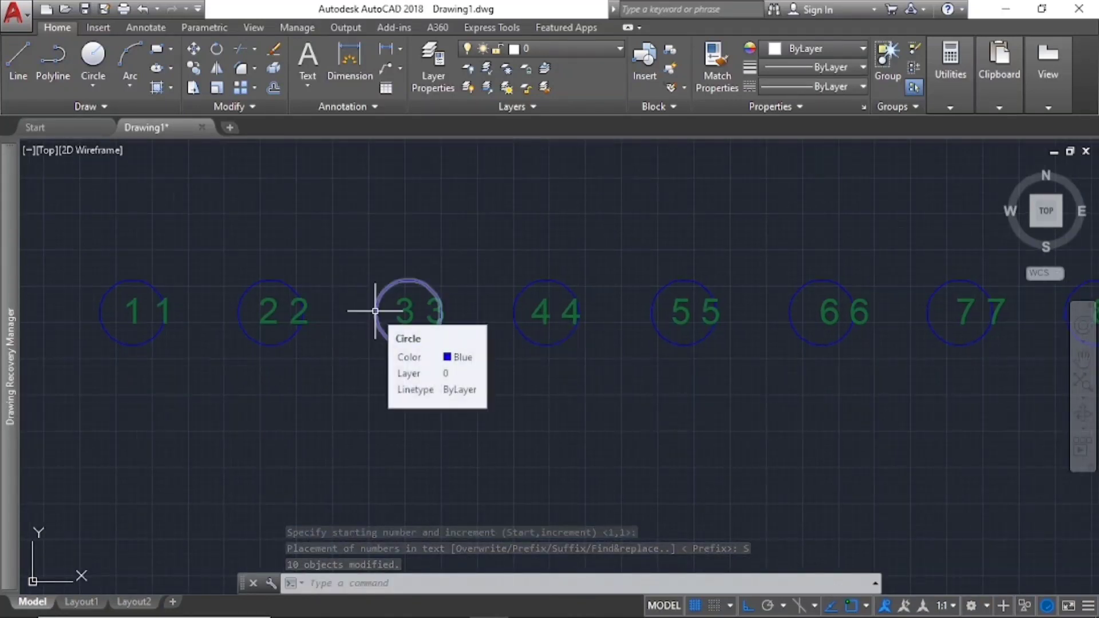
Check the suffixed numbers in the circles and undo the suffix numbering
{"action": "middle_click_drag", "start_coordinate": [702, 307], "coordinate": [683, 314]}
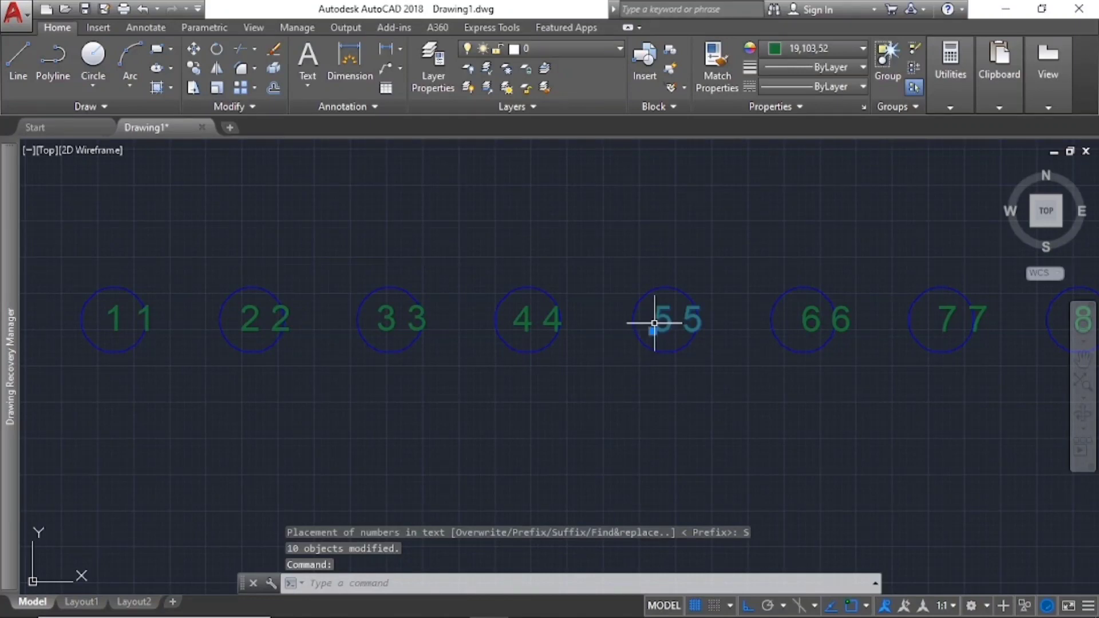
{"action": "key", "text": "Escape"}
{"action": "key", "text": "Escape"}
{"action": "key", "text": "ctrl+z"}
{"action": "key", "text": "ctrl+z"}
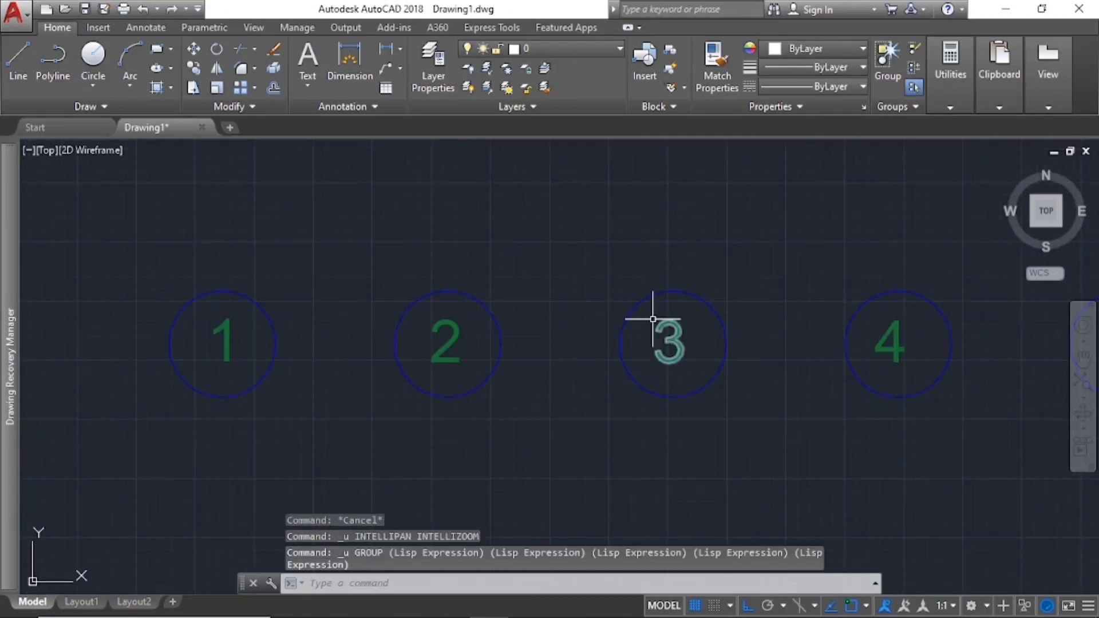
{"action": "key", "text": "Escape"}
{"action": "key", "text": "Escape"}
{"action": "key", "text": "Escape"}
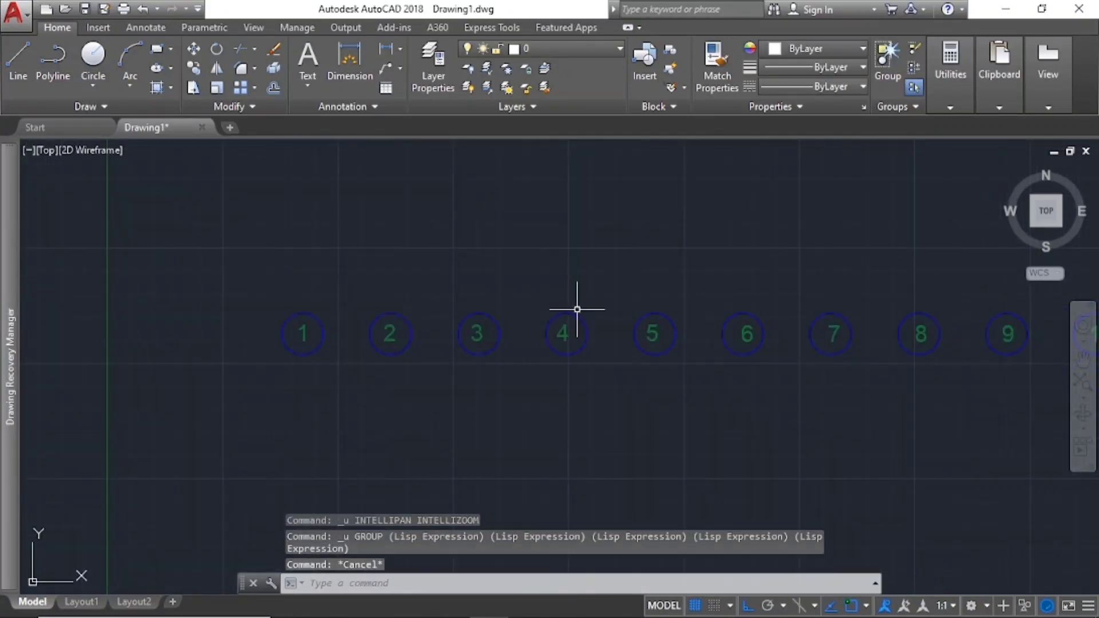
Run TCOUNT and select the texts of circles 1 and 2 first, followed by circles 5 and 6
{"action": "middle_click_drag", "start_coordinate": [598, 326], "coordinate": [497, 334]}
{"action": "type", "text": "count"}
{"action": "key", "text": "Return"}
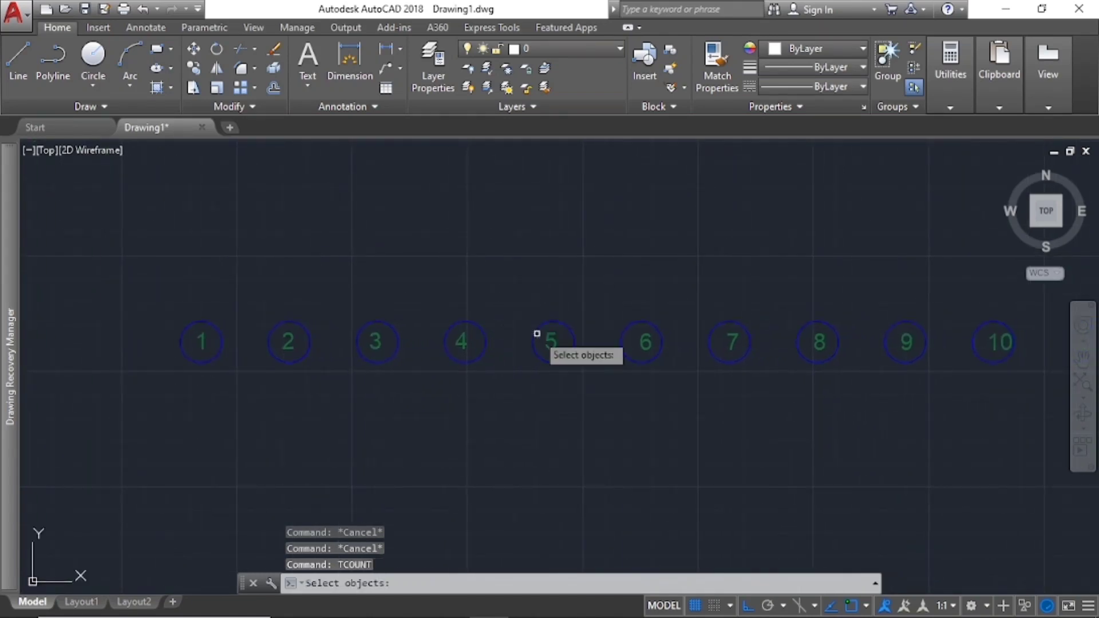
{"action": "scroll", "coordinate": [177, 294], "scroll_direction": "down", "scroll_amount": 4}
{"action": "left_click", "coordinate": [143, 282]}
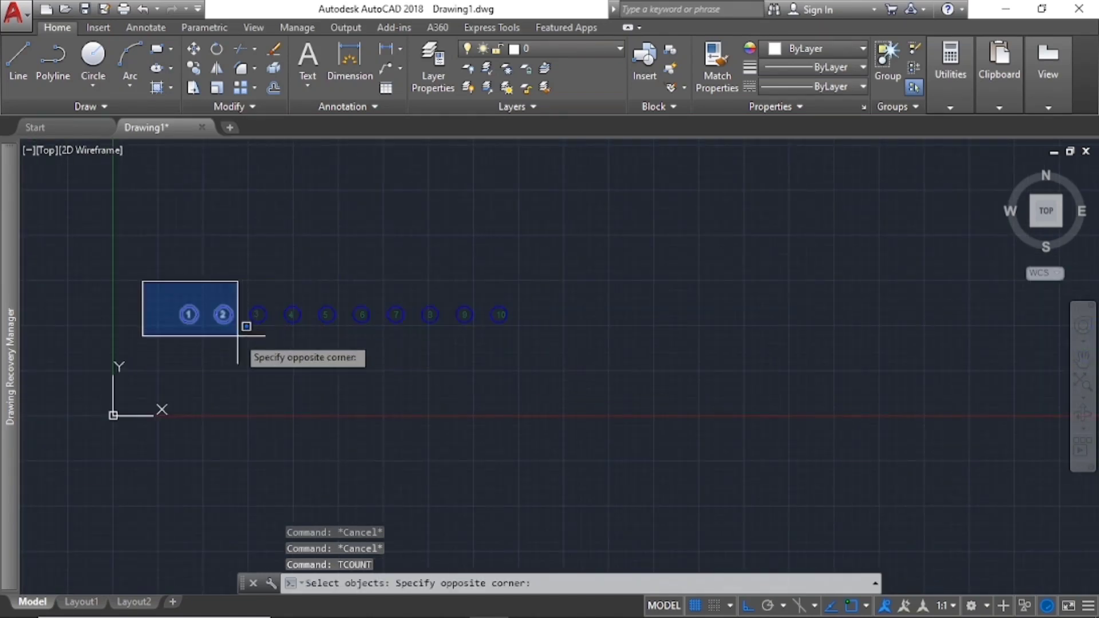
{"action": "middle_click_drag", "start_coordinate": [258, 373], "coordinate": [470, 358]}
{"action": "scroll", "coordinate": [470, 358], "scroll_direction": "up", "scroll_amount": 2}
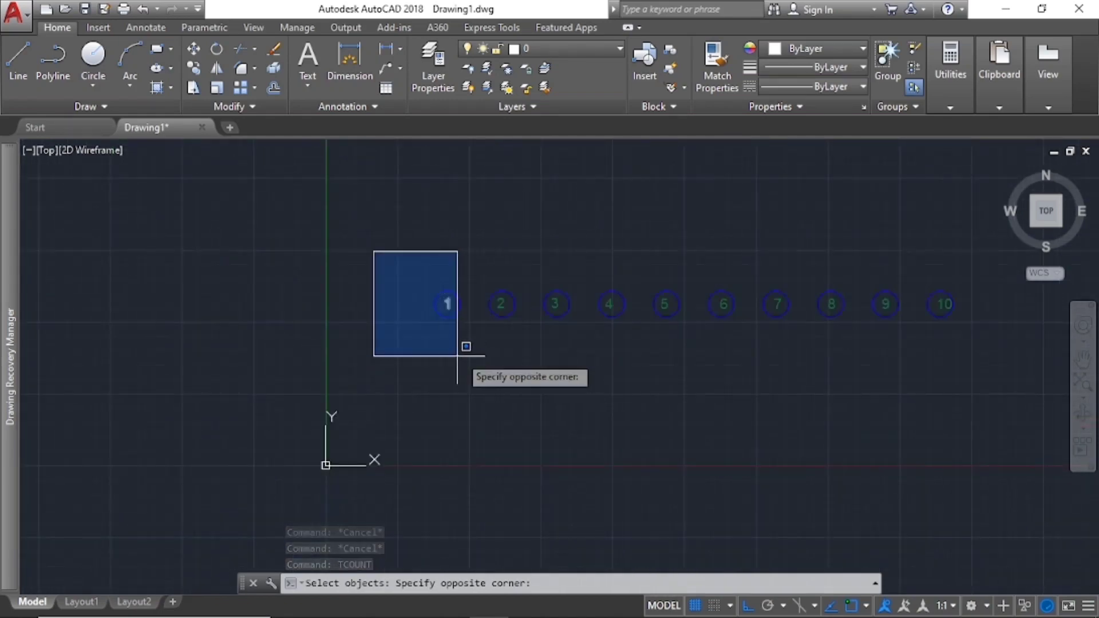
{"action": "left_click", "coordinate": [529, 352]}
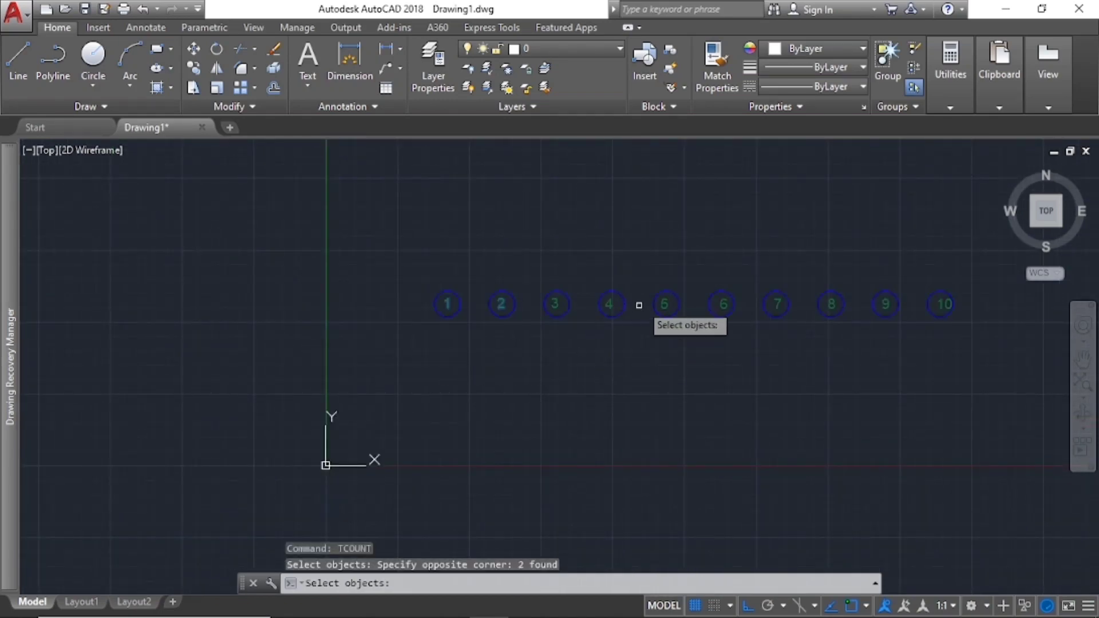
{"action": "left_click", "coordinate": [643, 267]}
{"action": "left_click", "coordinate": [751, 336]}
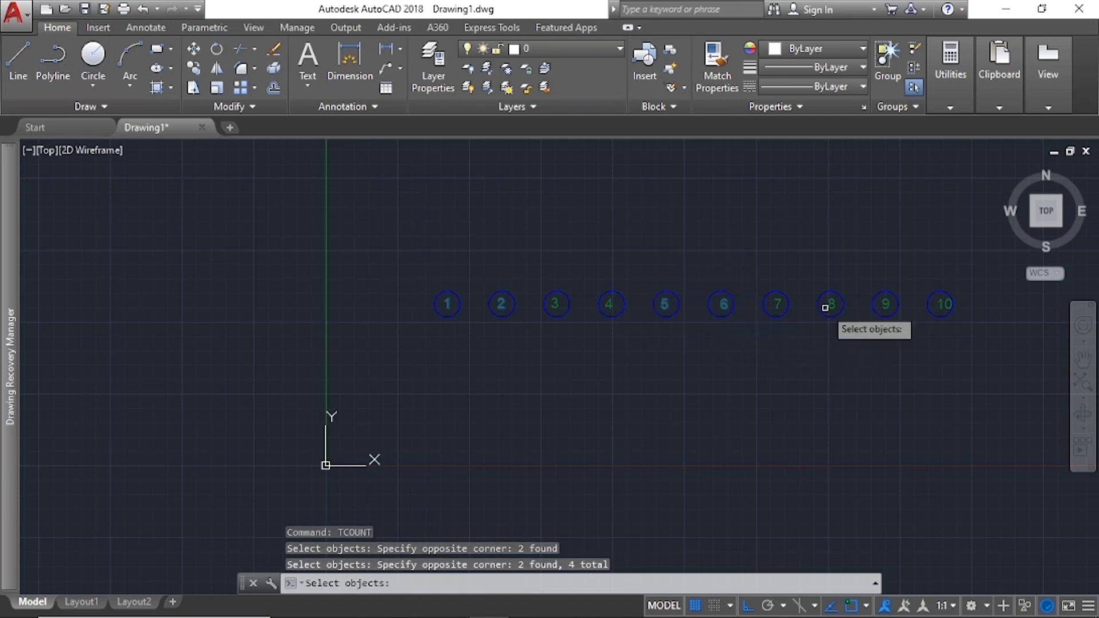
Add texts 8, 9 and 10, texts 3 and 4, and text 7 to the selection, and apply the numbering as a suffix
{"action": "left_click", "coordinate": [815, 280]}
{"action": "left_click", "coordinate": [858, 360]}
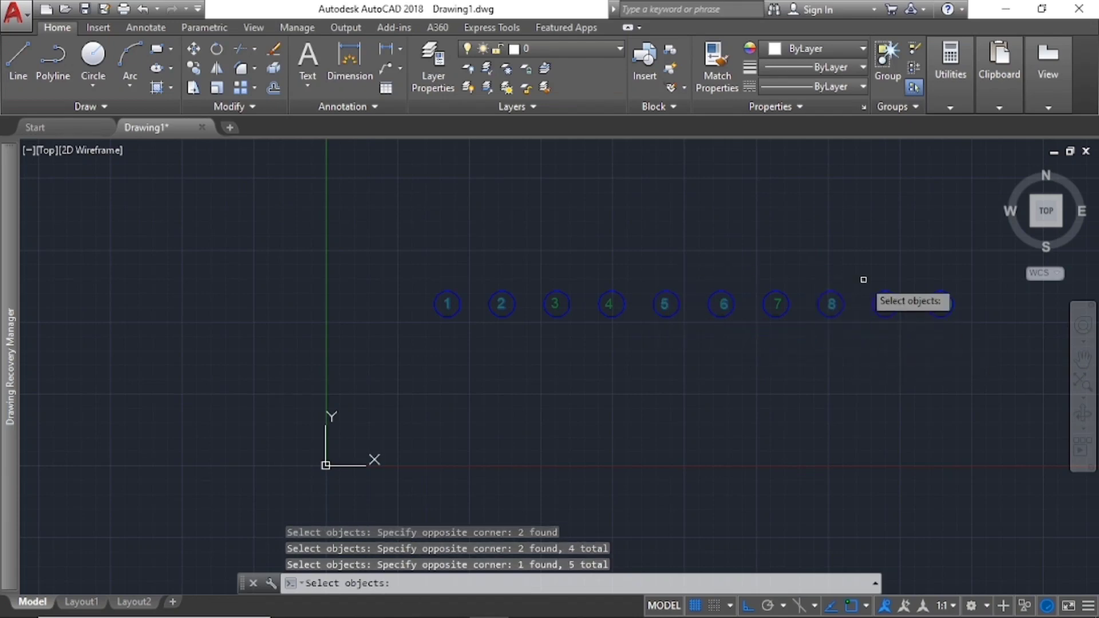
{"action": "left_click", "coordinate": [864, 280]}
{"action": "left_click", "coordinate": [978, 338]}
{"action": "middle_click_drag", "start_coordinate": [964, 346], "coordinate": [759, 357]}
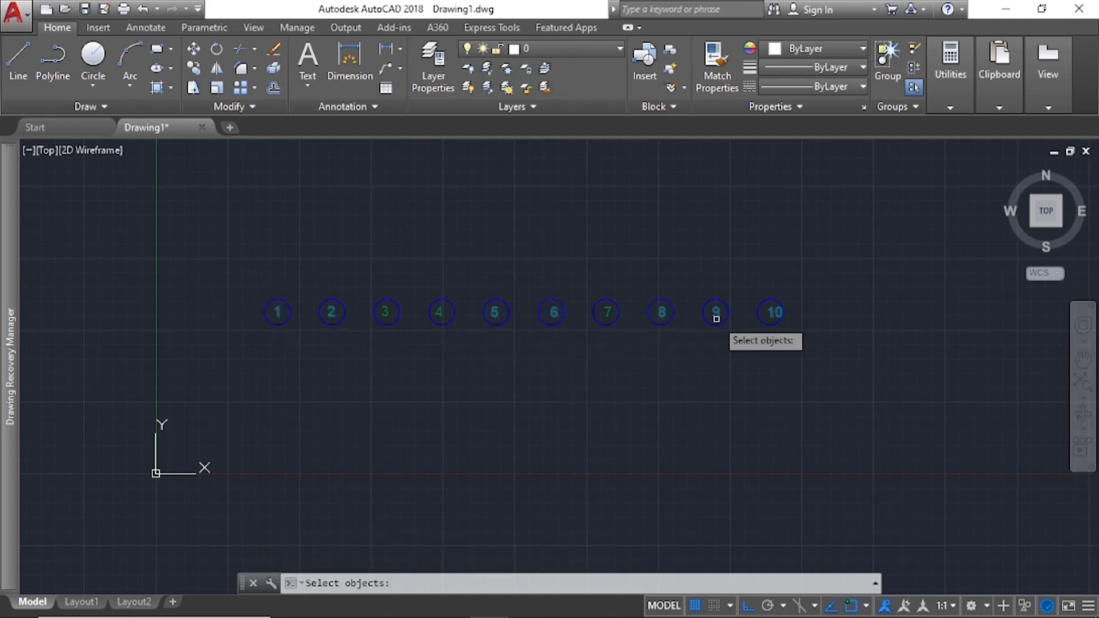
{"action": "left_click", "coordinate": [365, 279]}
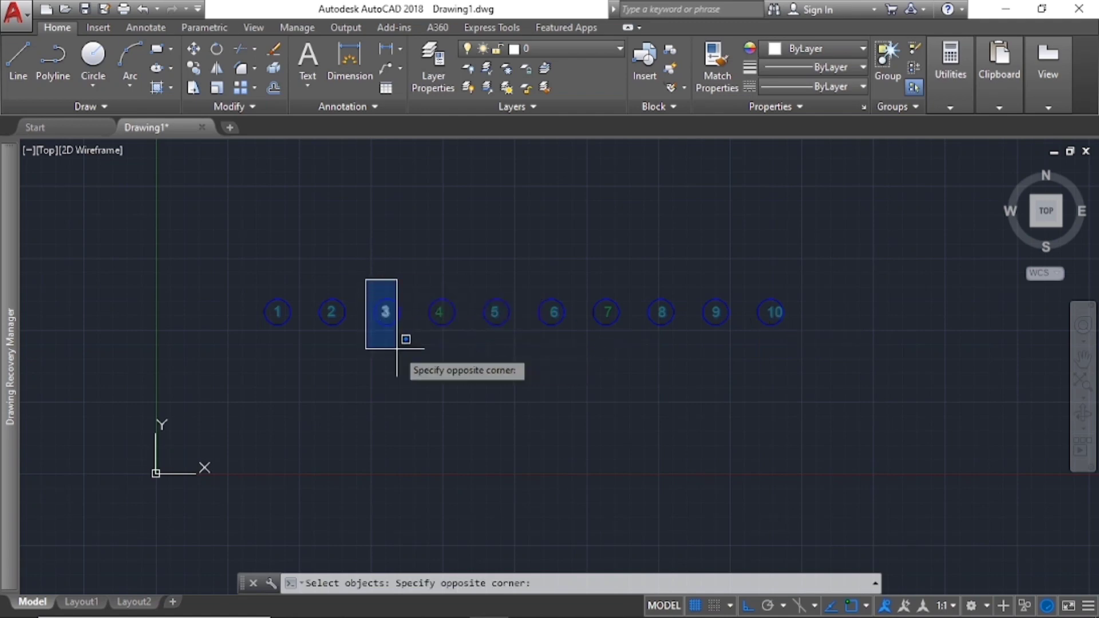
{"action": "left_click", "coordinate": [463, 350]}
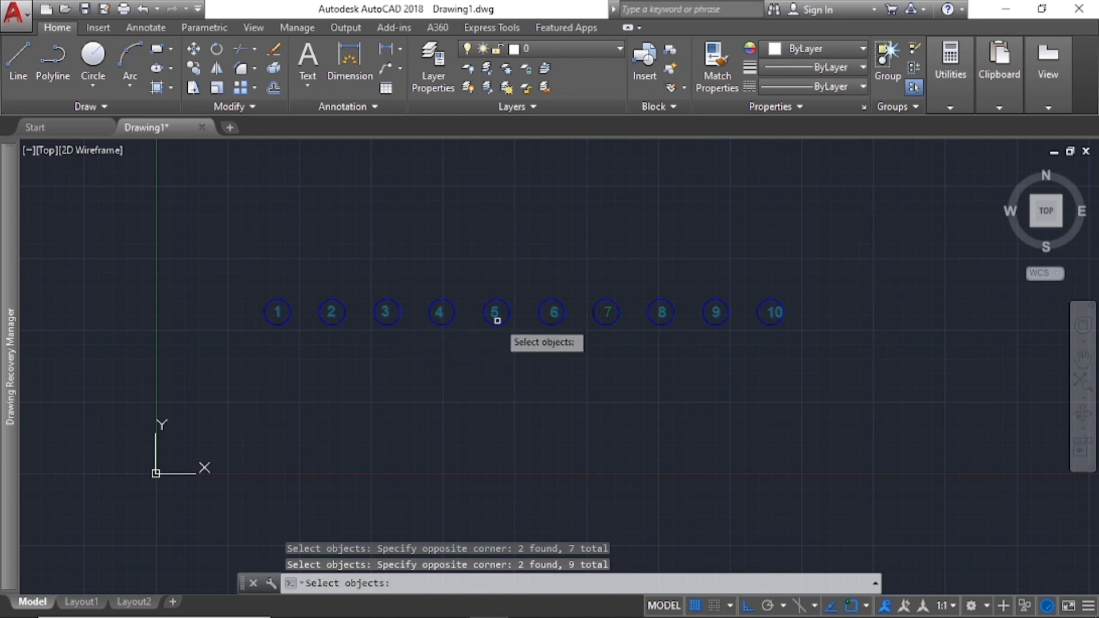
{"action": "left_click", "coordinate": [582, 294]}
{"action": "left_click", "coordinate": [623, 341]}
{"action": "key", "text": "Escape"}
{"action": "key", "text": "Escape"}
{"action": "key", "text": "Escape"}
{"action": "scroll", "coordinate": [482, 390], "scroll_direction": "down", "scroll_amount": 2}
Overwrite the texts using TCOUNT in select-order from 1 by 1, picking circles 1, 3, 5, 7, 9, 2, 6, 4, 8 and 10 in sequence
{"action": "type", "text": "TC"}
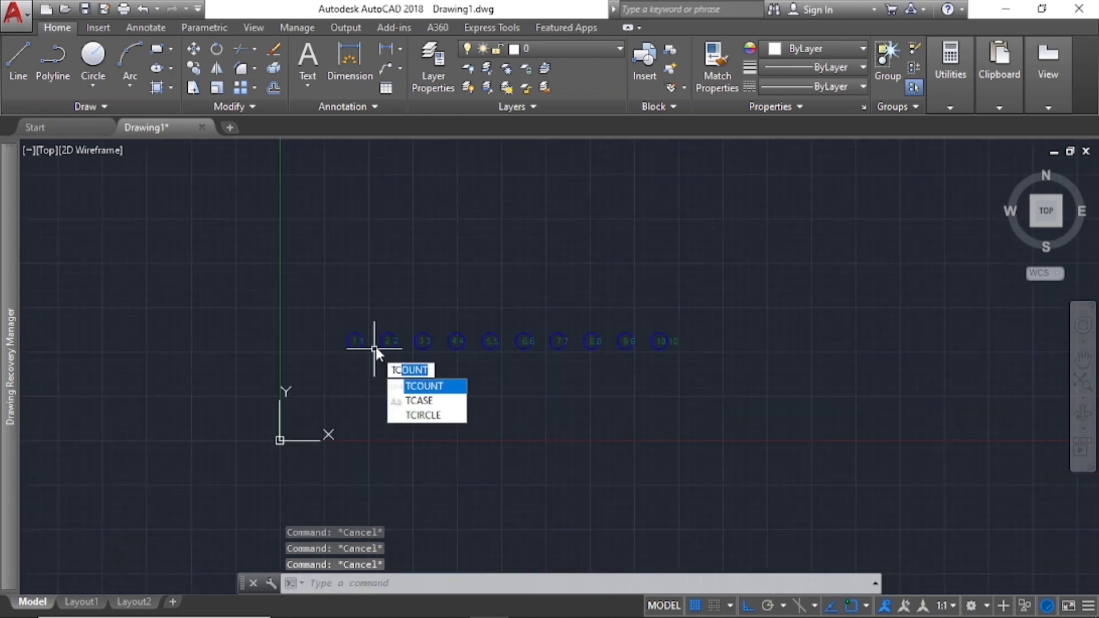
{"action": "key", "text": "Return"}
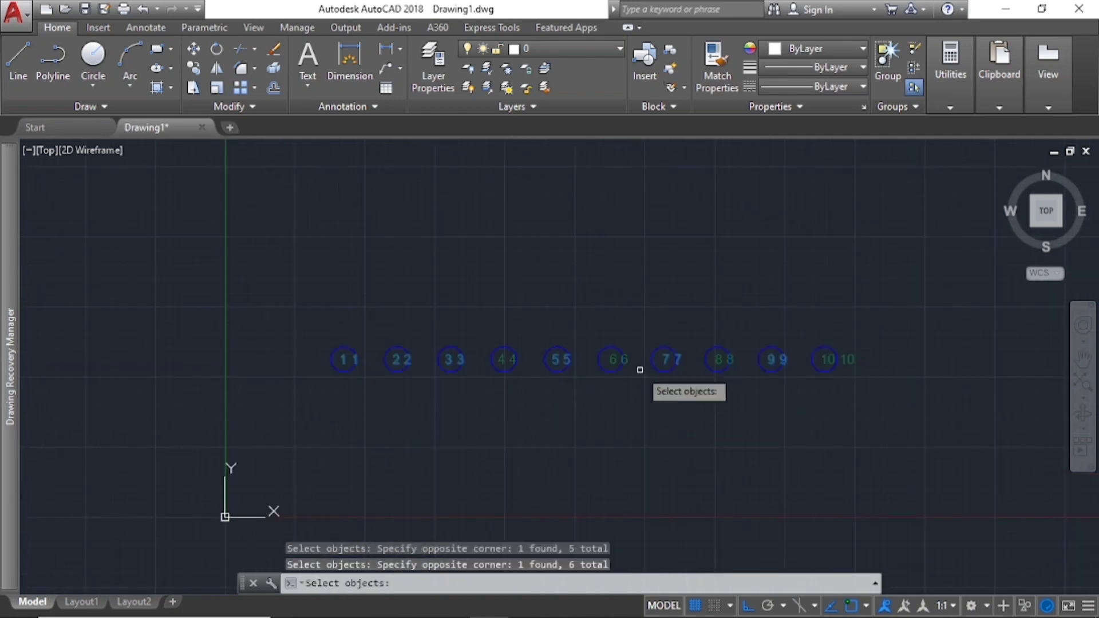
{"action": "key", "text": "Return"}
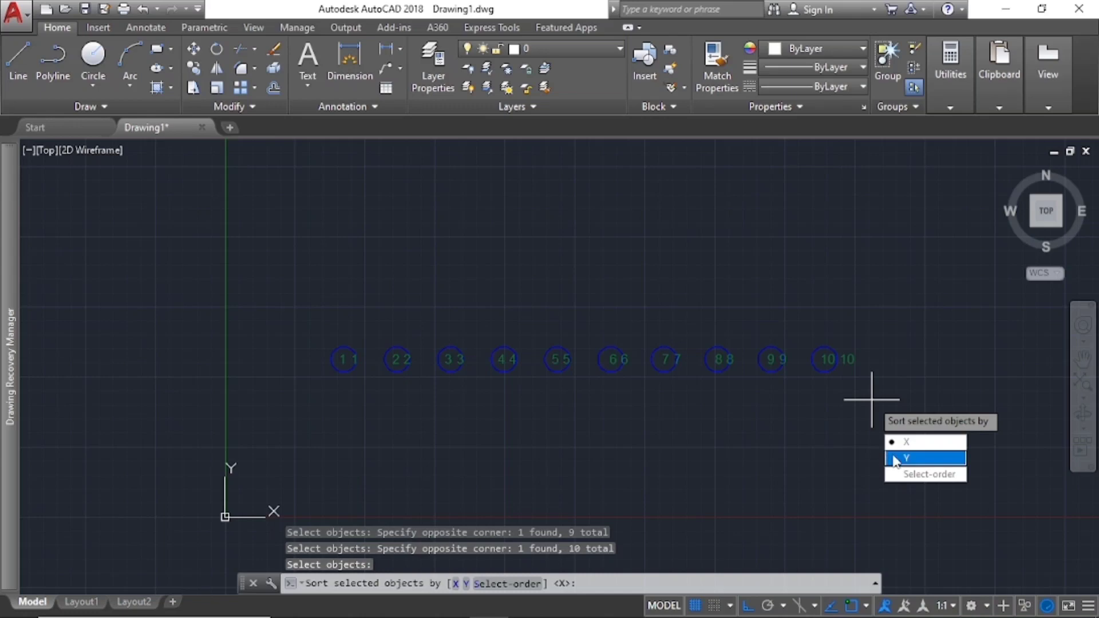
{"action": "left_click", "coordinate": [930, 474]}
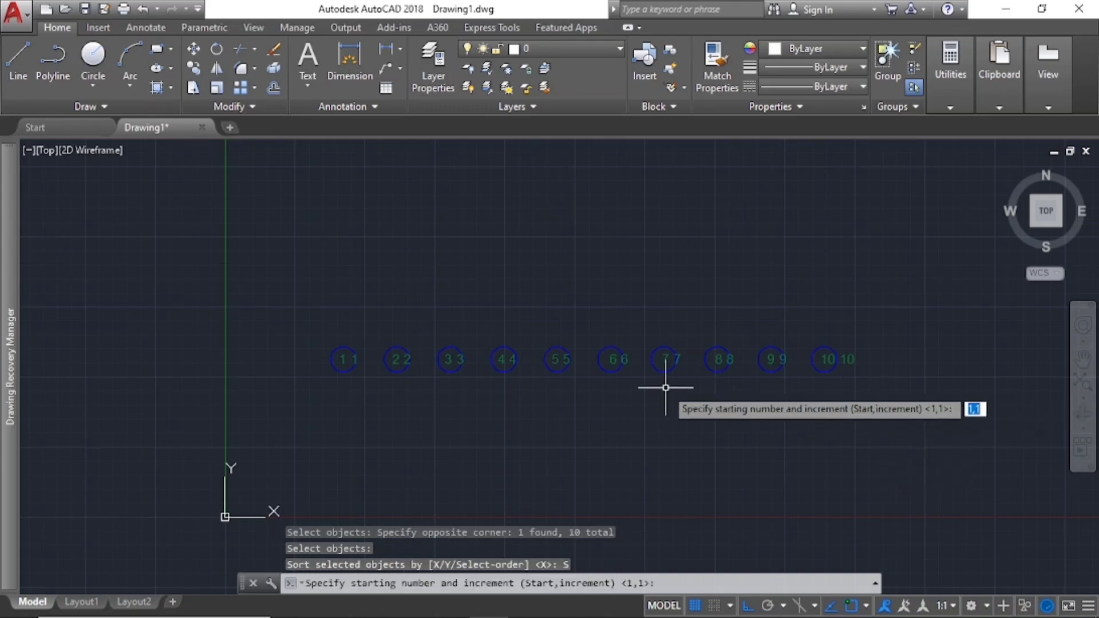
{"action": "key", "text": "Return"}
{"action": "left_click", "coordinate": [722, 426]}
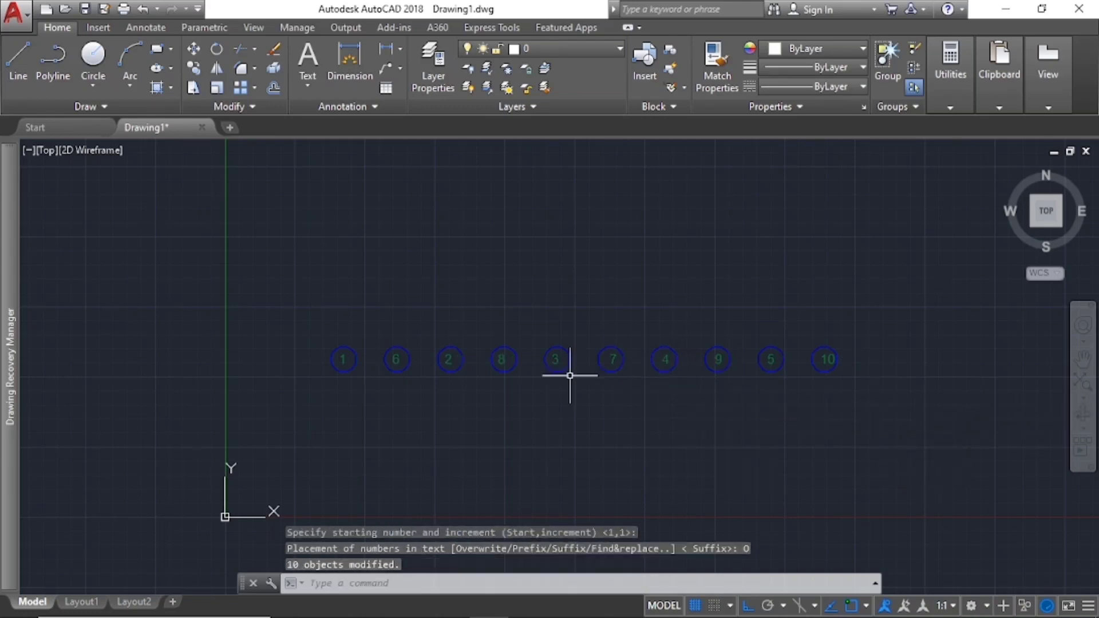
Select all ten circles and their number texts in the row
{"action": "scroll", "coordinate": [348, 362], "scroll_direction": "up", "scroll_amount": 2}
{"action": "scroll", "coordinate": [395, 373], "scroll_direction": "down", "scroll_amount": 2}
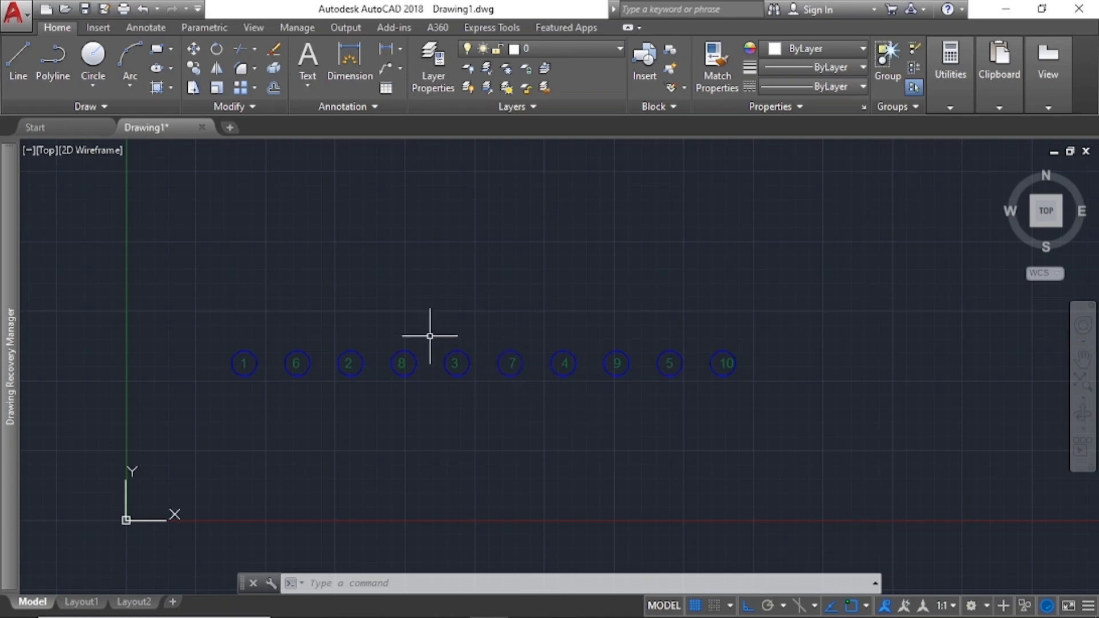
{"action": "left_click", "coordinate": [231, 303]}
{"action": "left_click", "coordinate": [728, 386]}
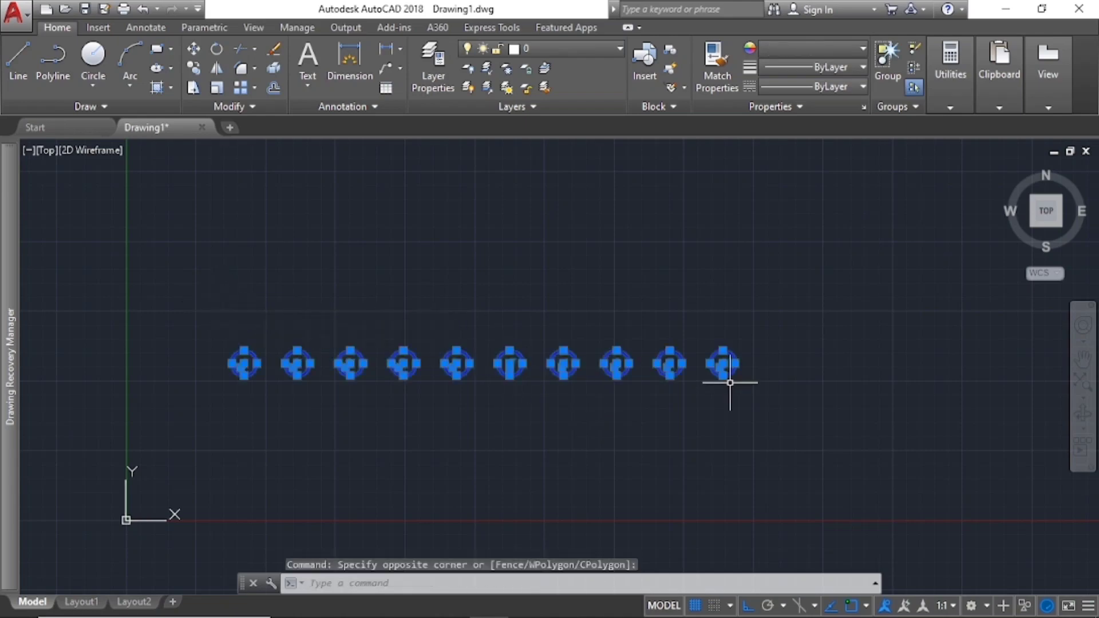